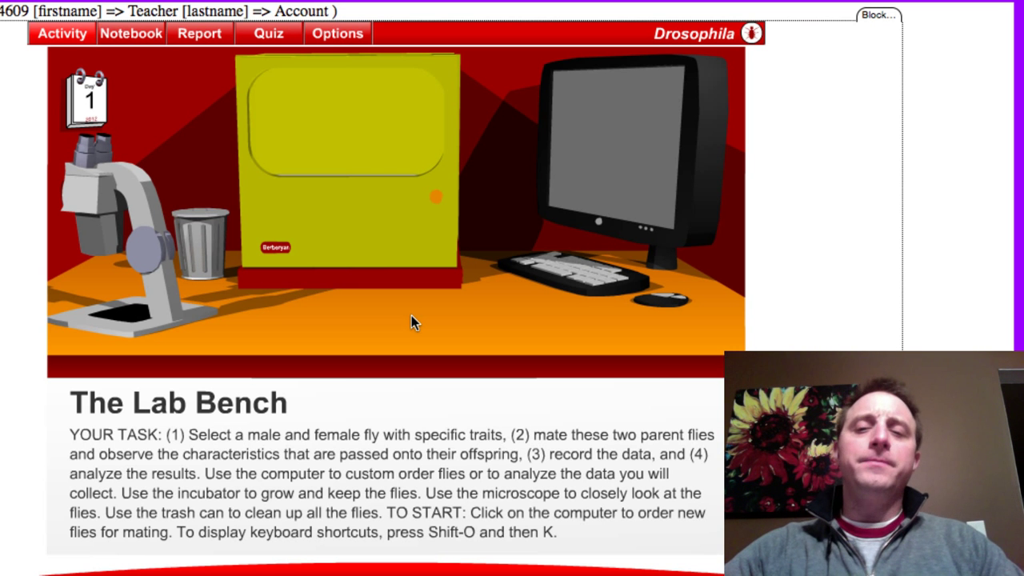
Step: Open the lab computer's options and start a fly order with a wild-type female
click(617, 152)
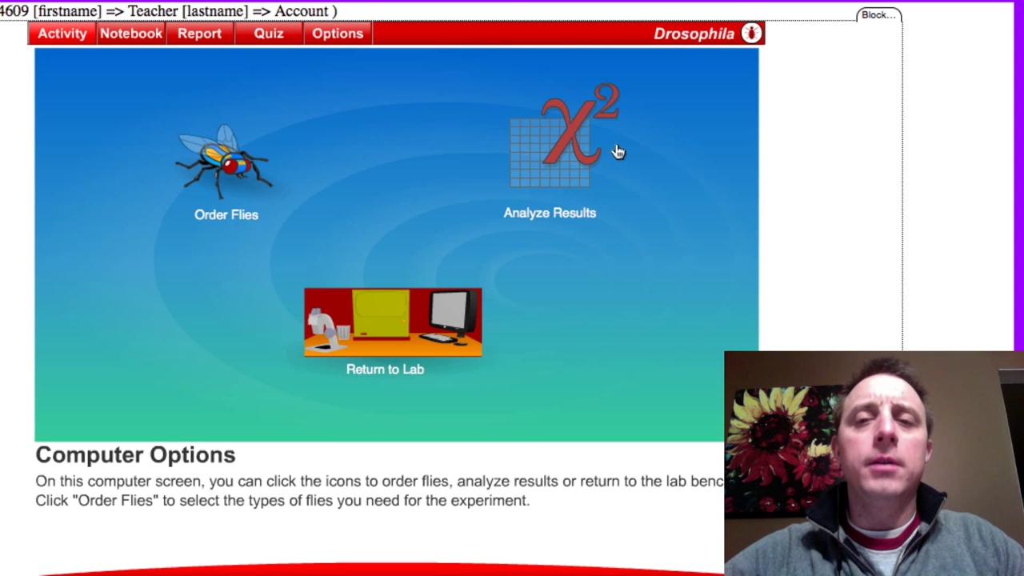
click(229, 164)
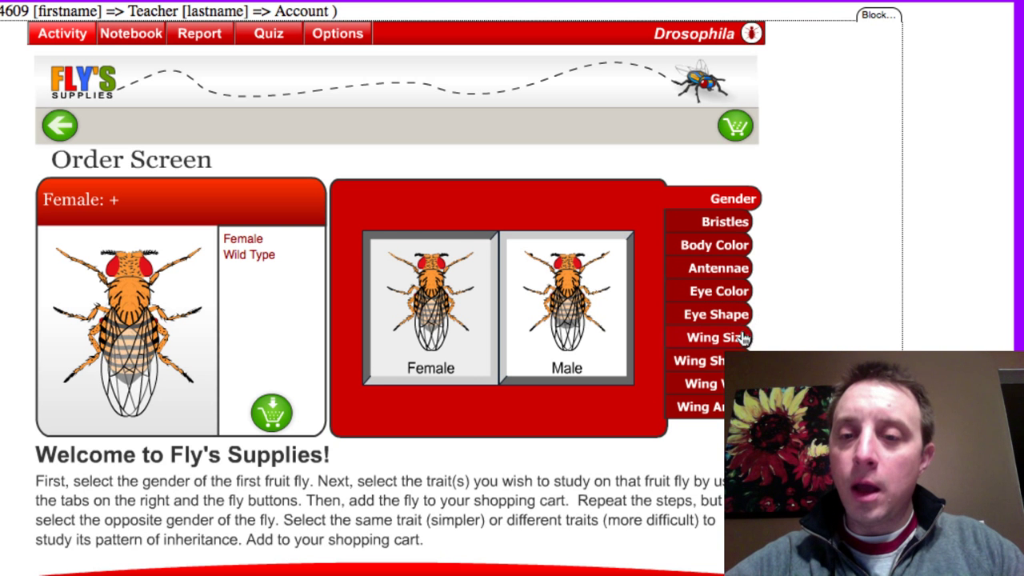
Step: Give the female apterous wings, then add her and a wild-type male to the cart
click(743, 340)
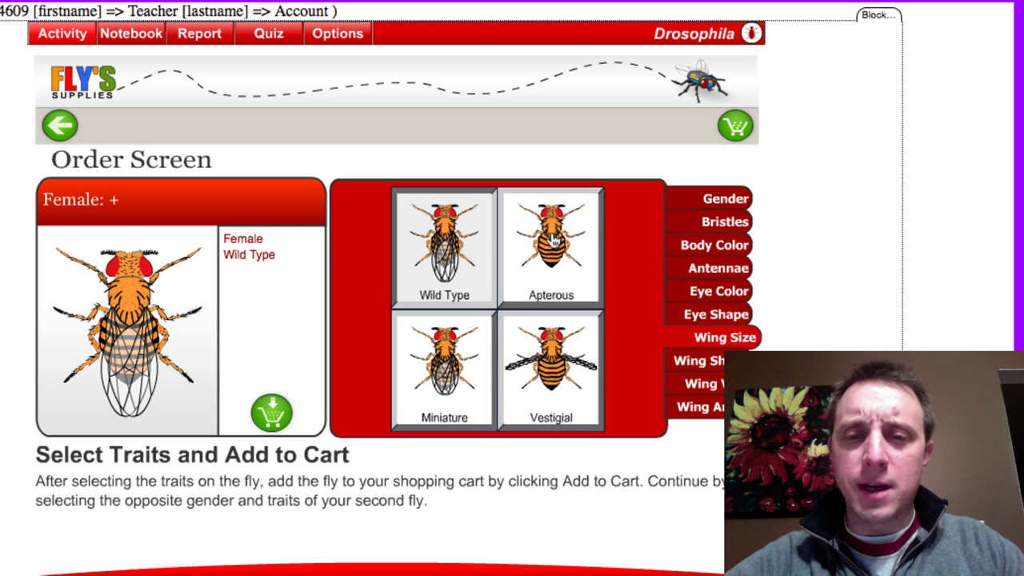
click(564, 271)
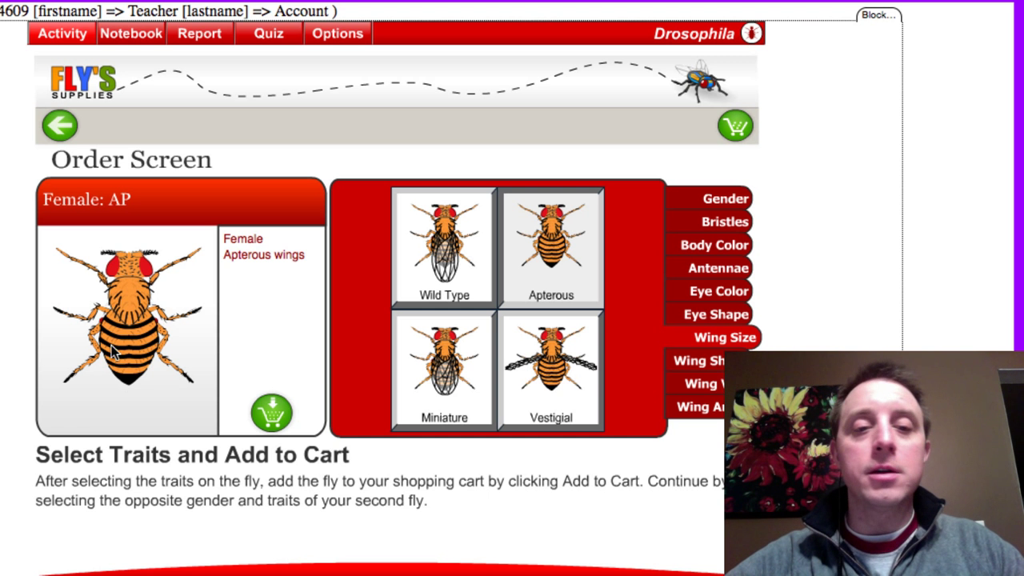
click(272, 416)
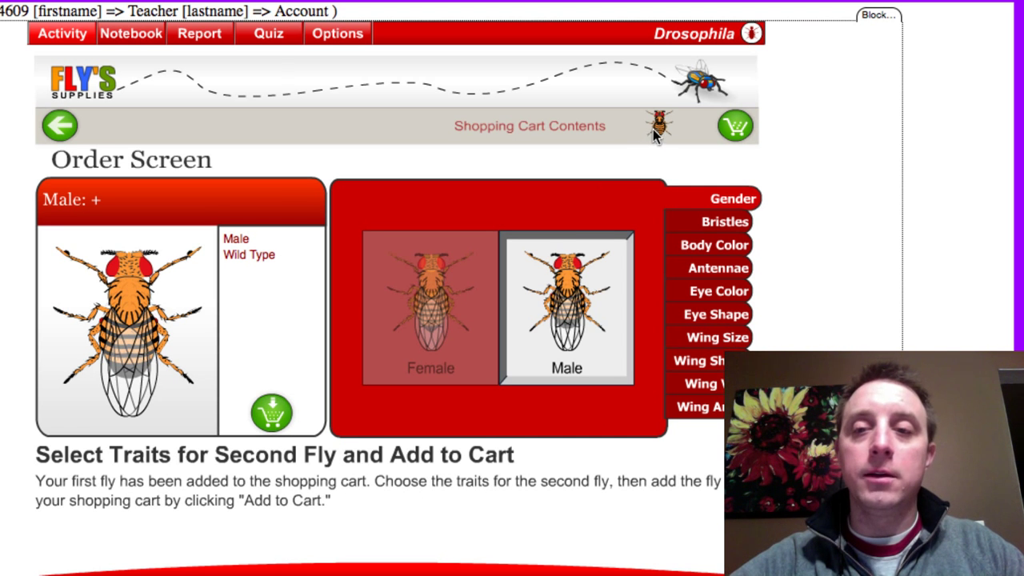
mouse_move(659, 132)
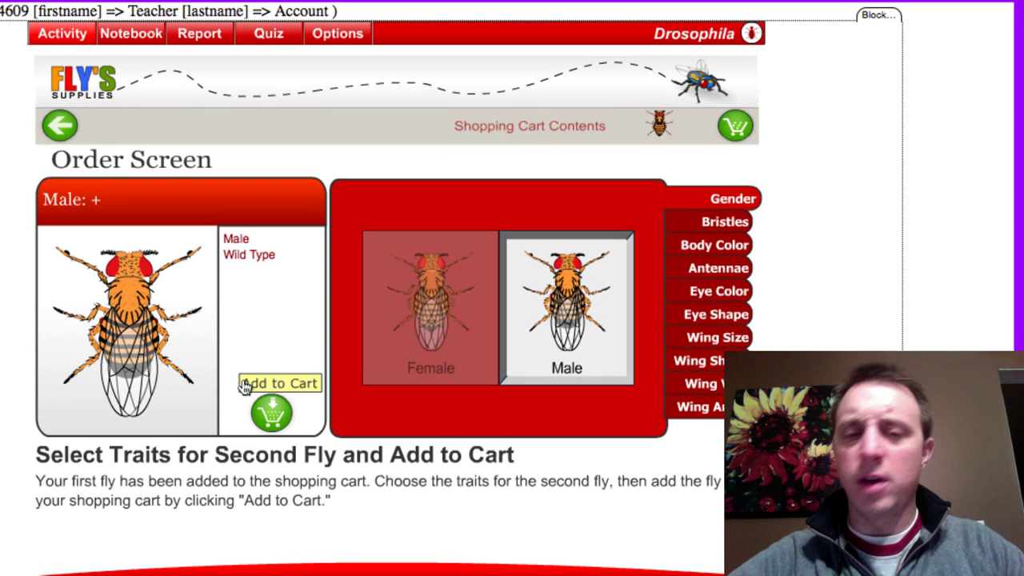
click(272, 412)
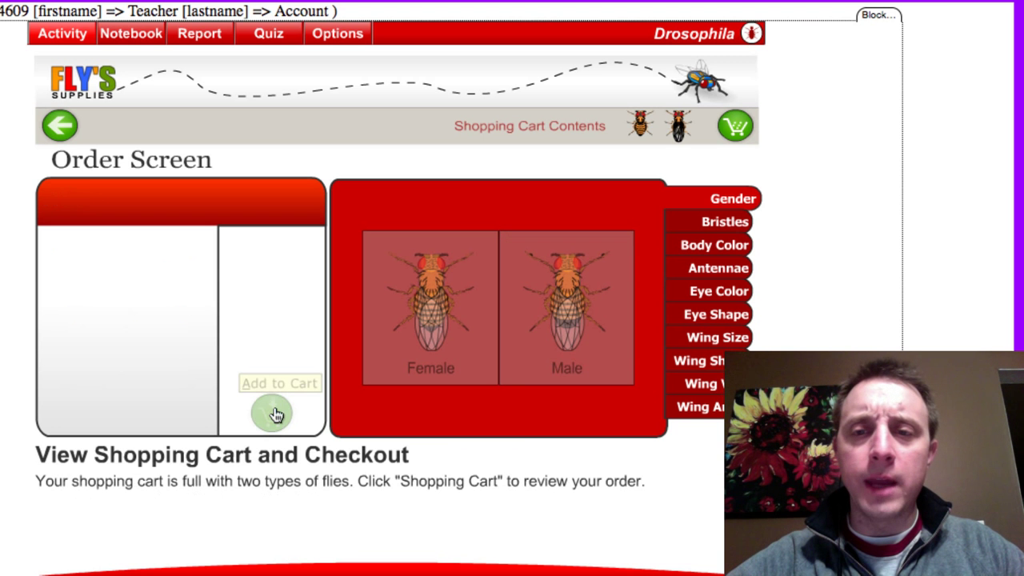
Step: Check out the two flies, confirm the order, and unpack the delivered box
click(738, 128)
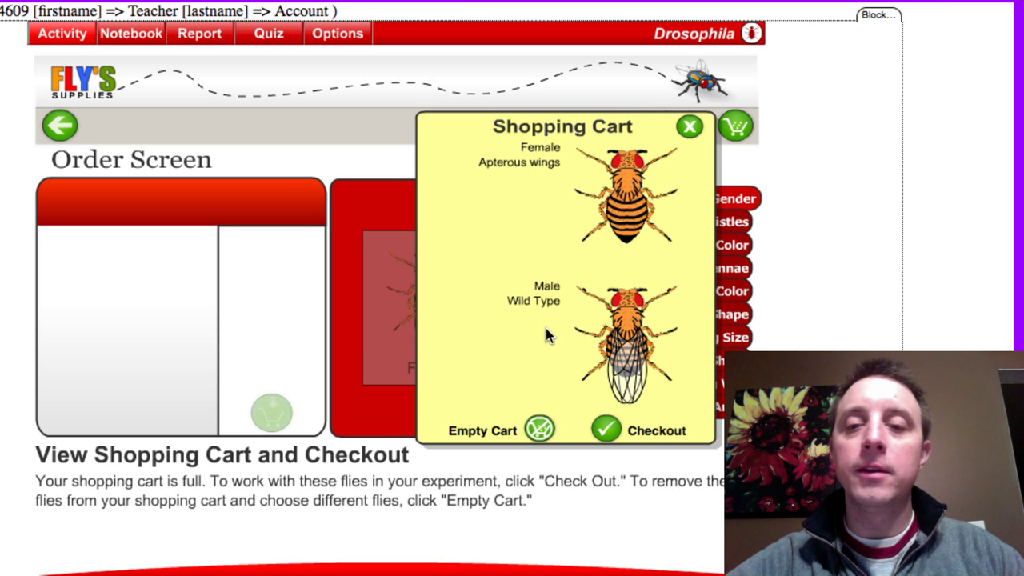
click(605, 432)
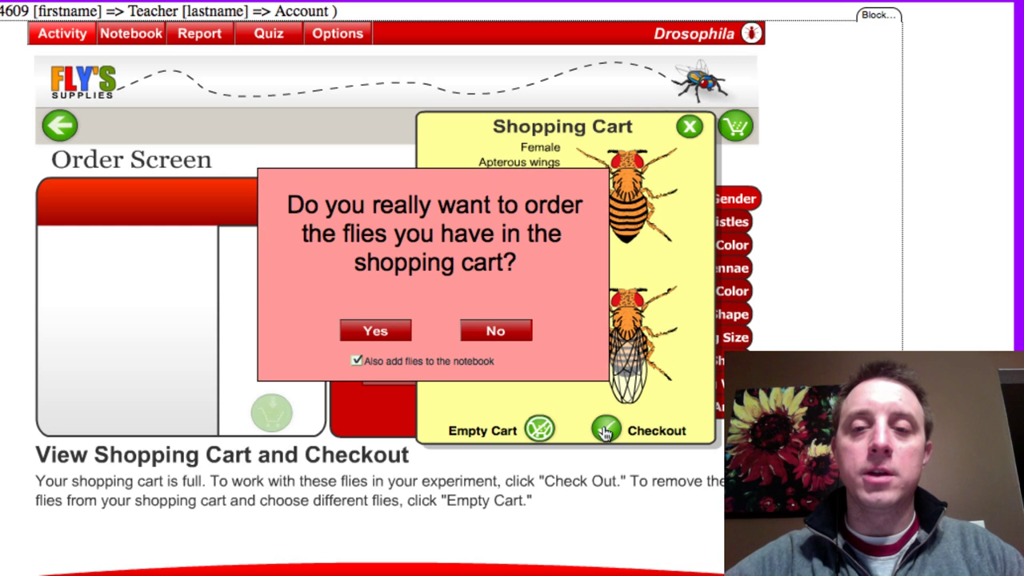
click(381, 333)
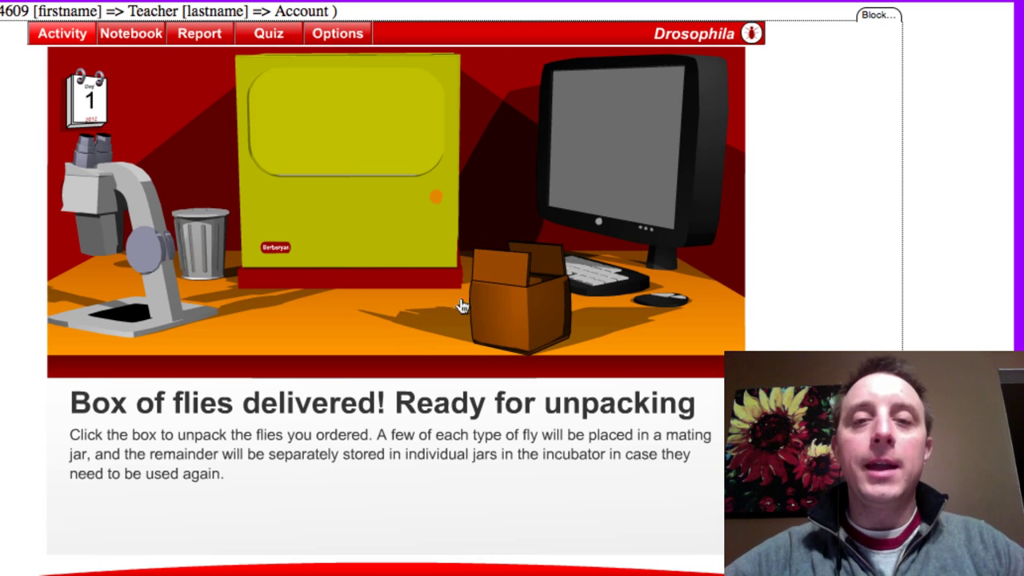
click(517, 334)
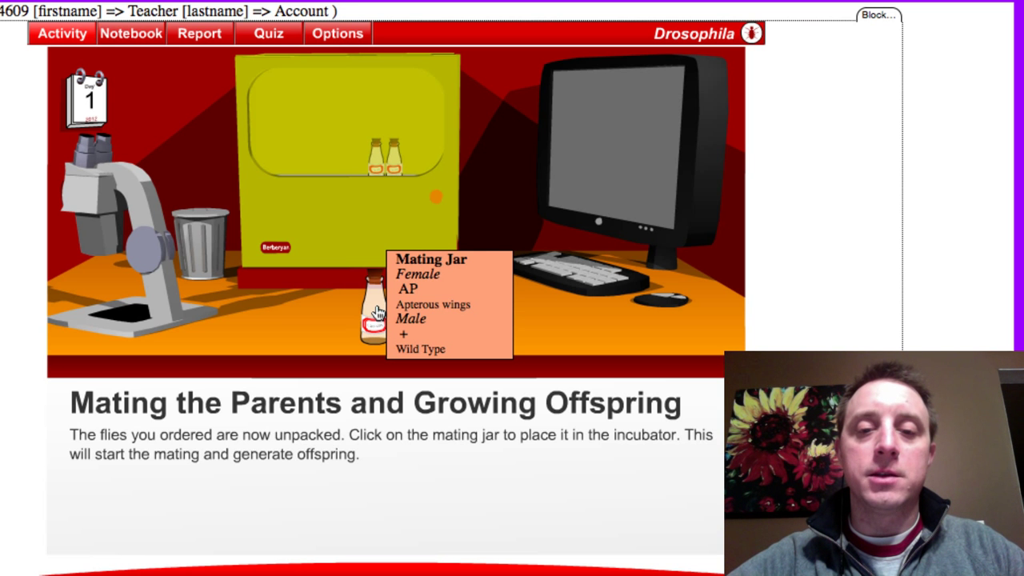
Step: Incubate the apterous × wild-type mating jar and view its offspring under the microscope
click(377, 311)
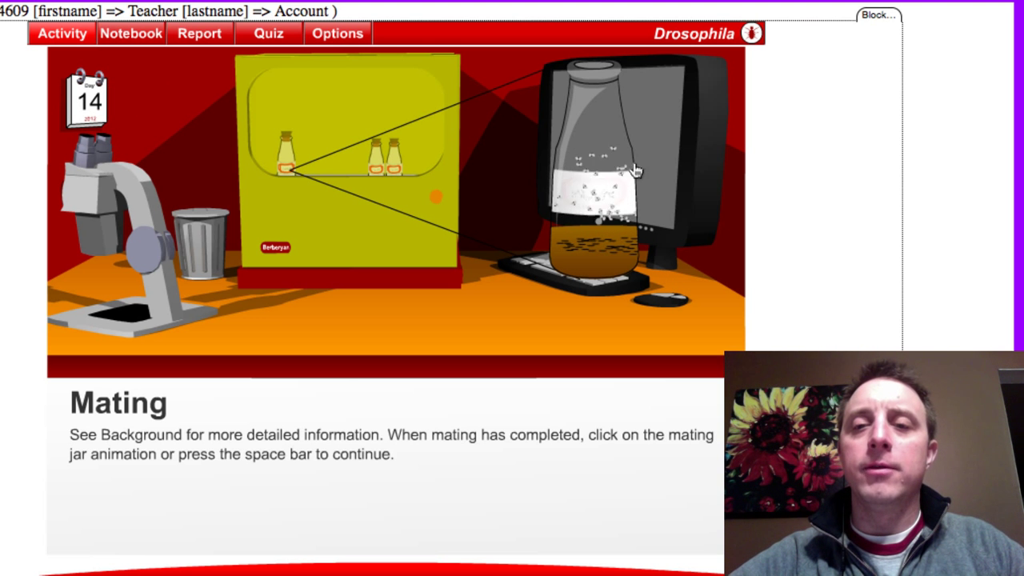
click(608, 201)
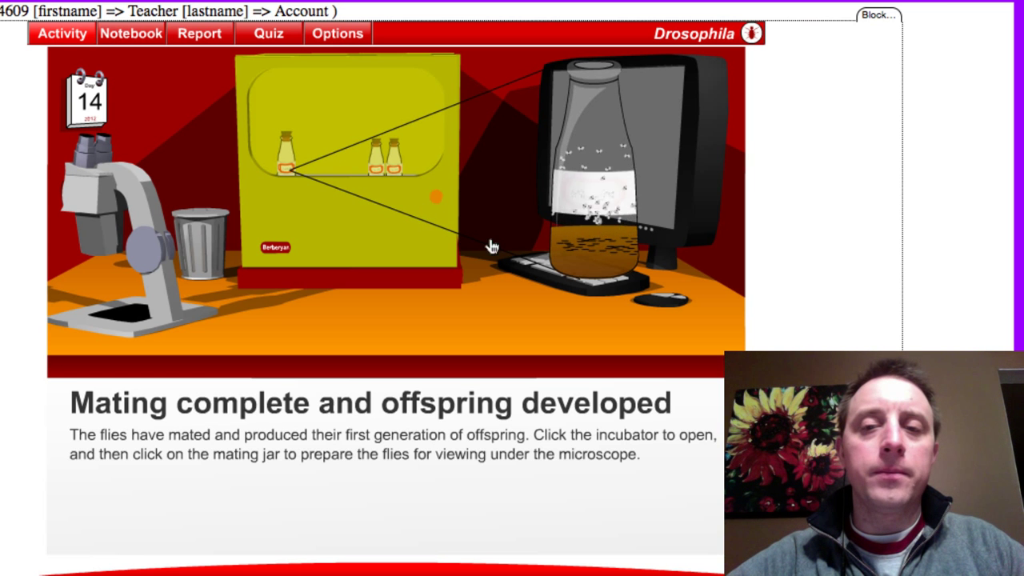
click(427, 205)
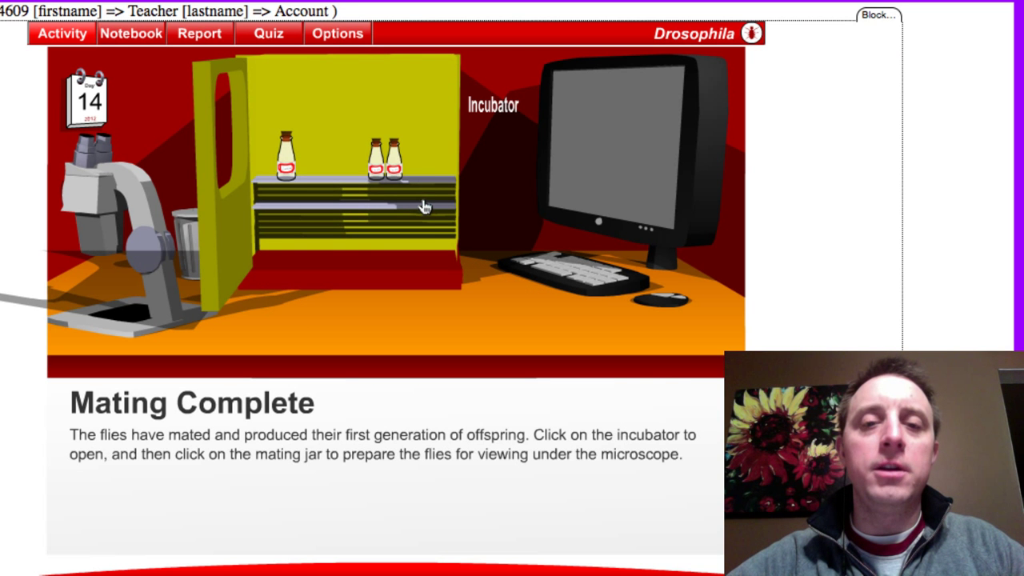
click(287, 164)
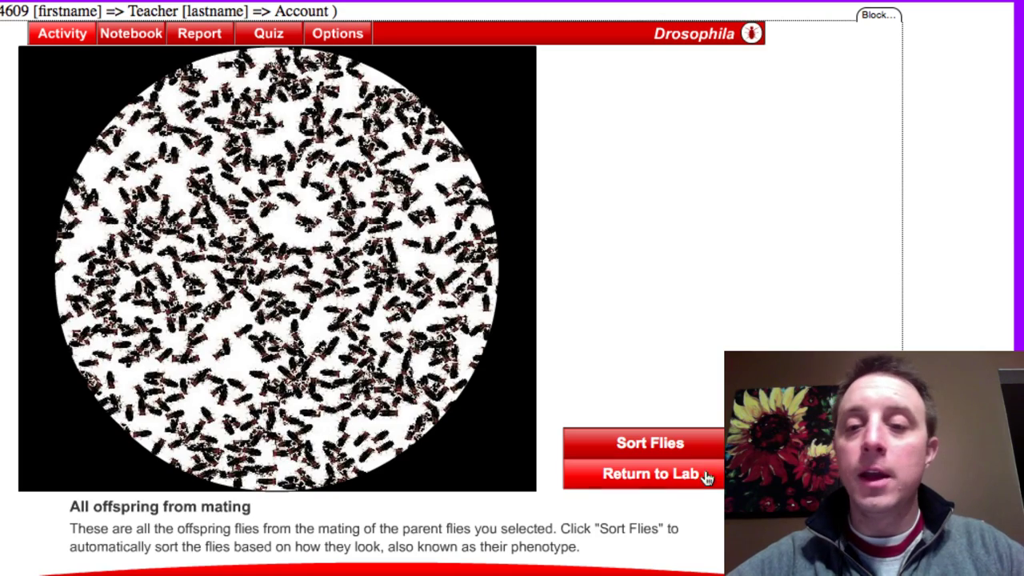
Step: Sort the offspring (604 females, 618 males) and record the wild-type female in the notebook
click(676, 450)
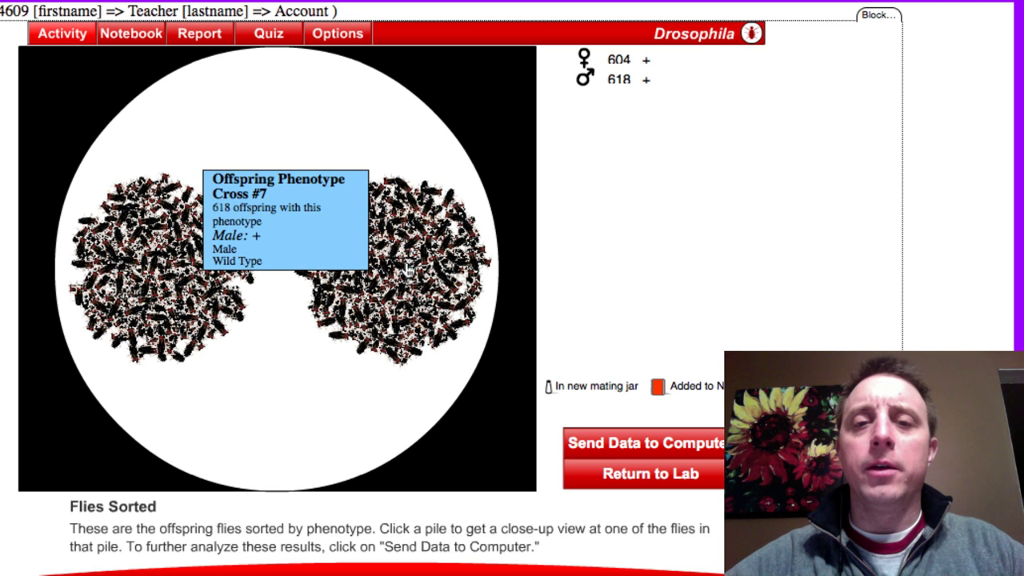
mouse_move(165, 292)
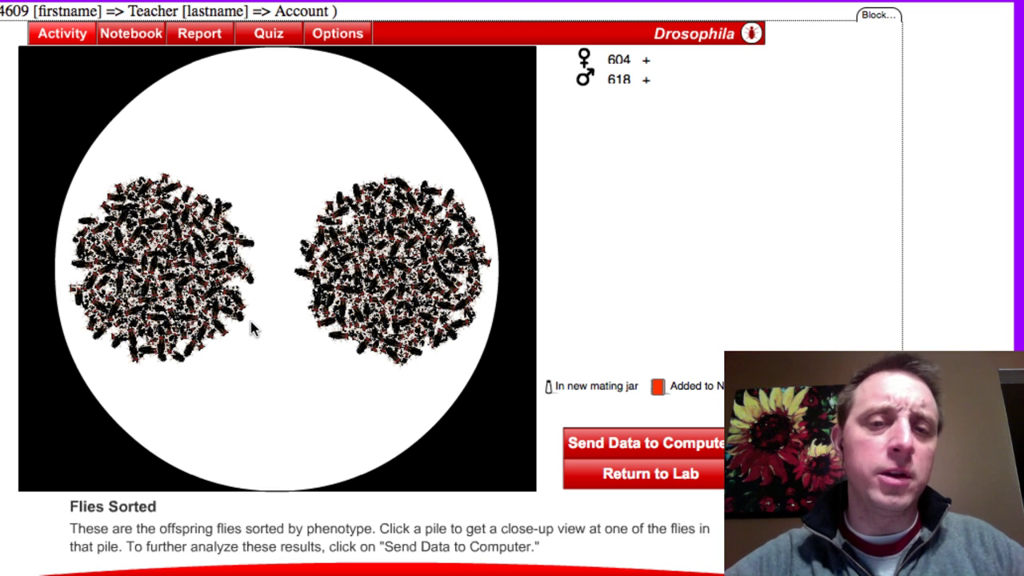
click(157, 293)
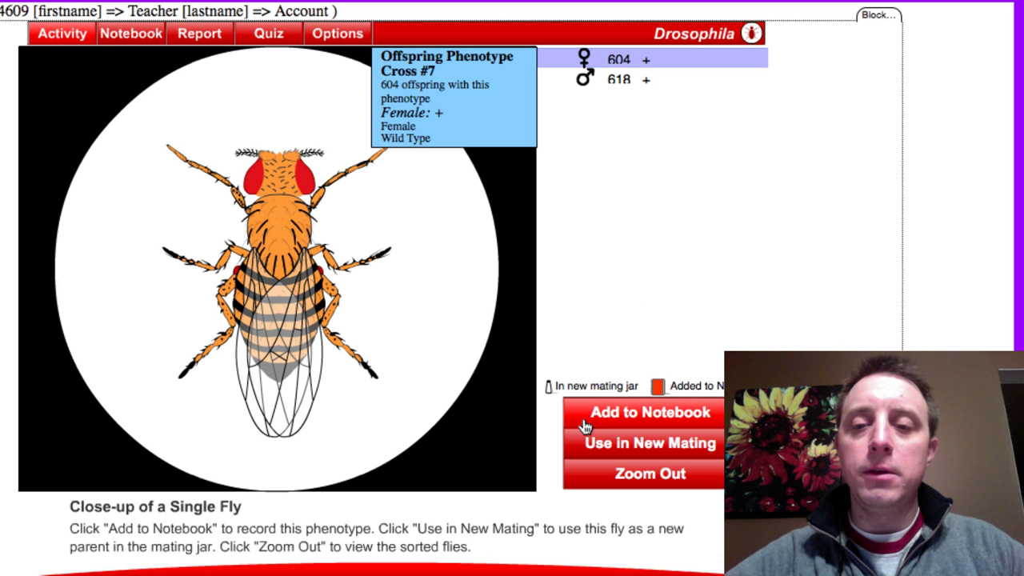
click(618, 418)
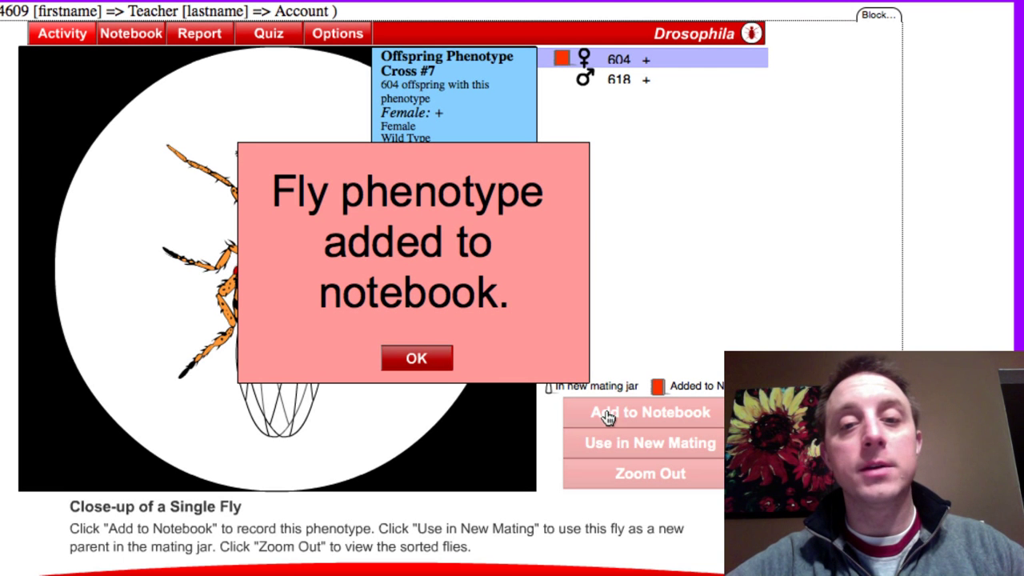
click(416, 360)
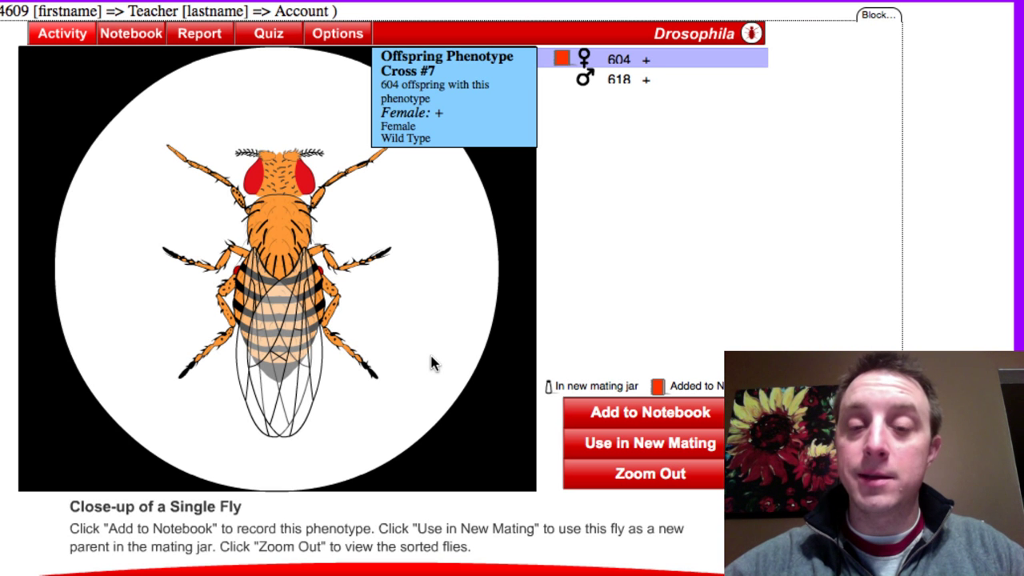
Step: Place the wild-type female offspring in a new mating jar and return to the sorted piles
click(624, 444)
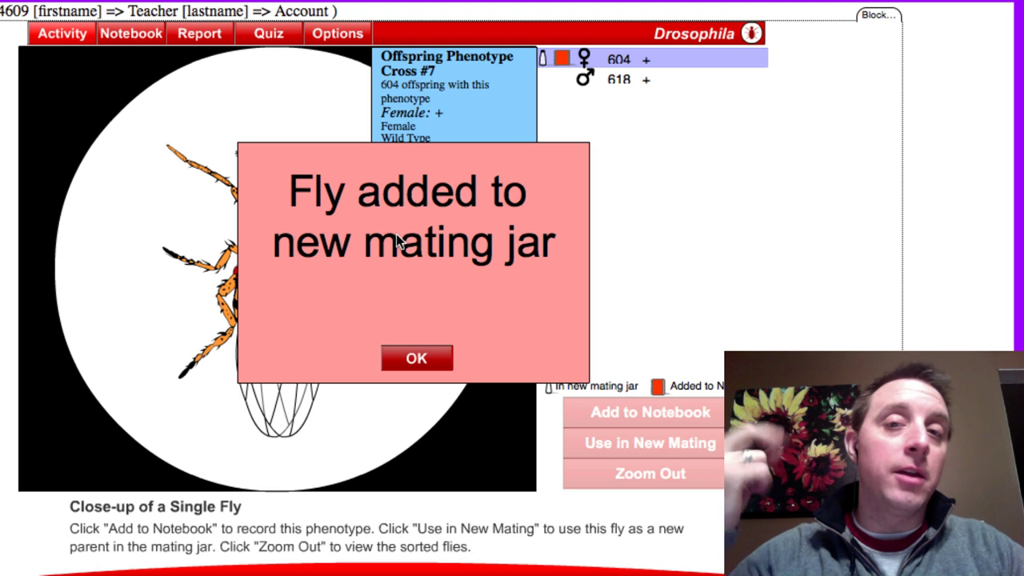
click(417, 358)
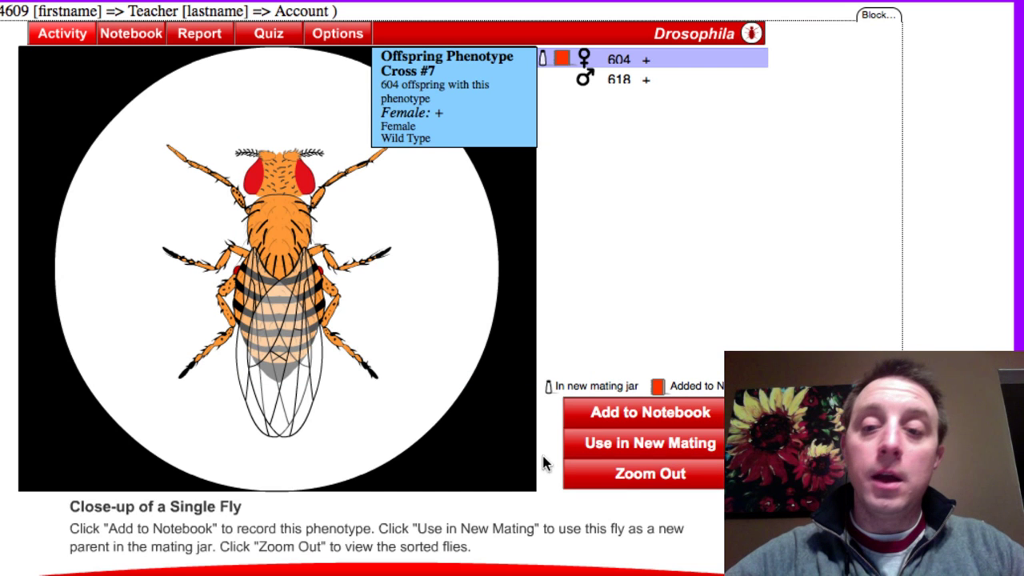
click(650, 474)
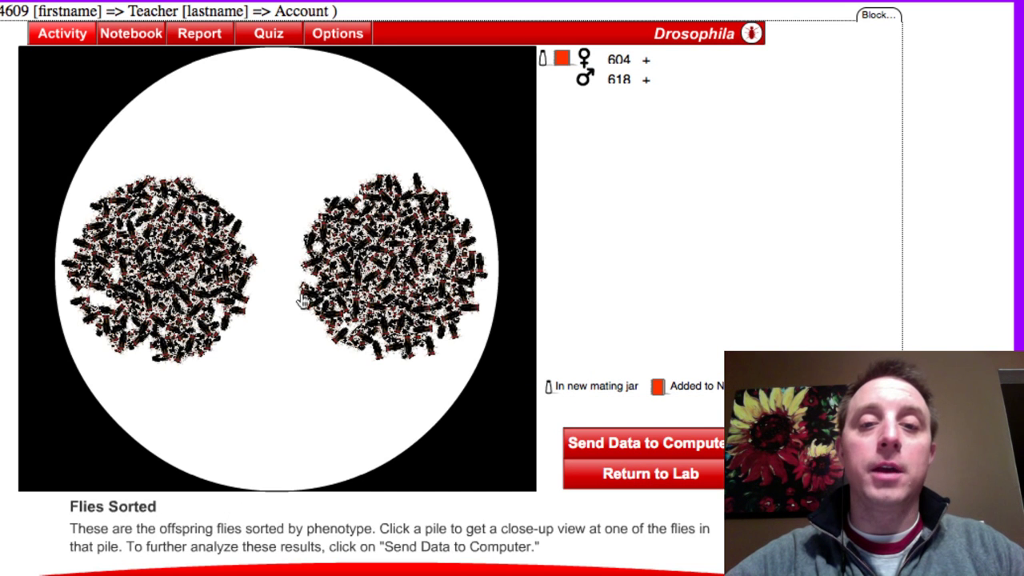
Step: Record a wild-type male offspring in the notebook and add him to the mating jar
click(393, 271)
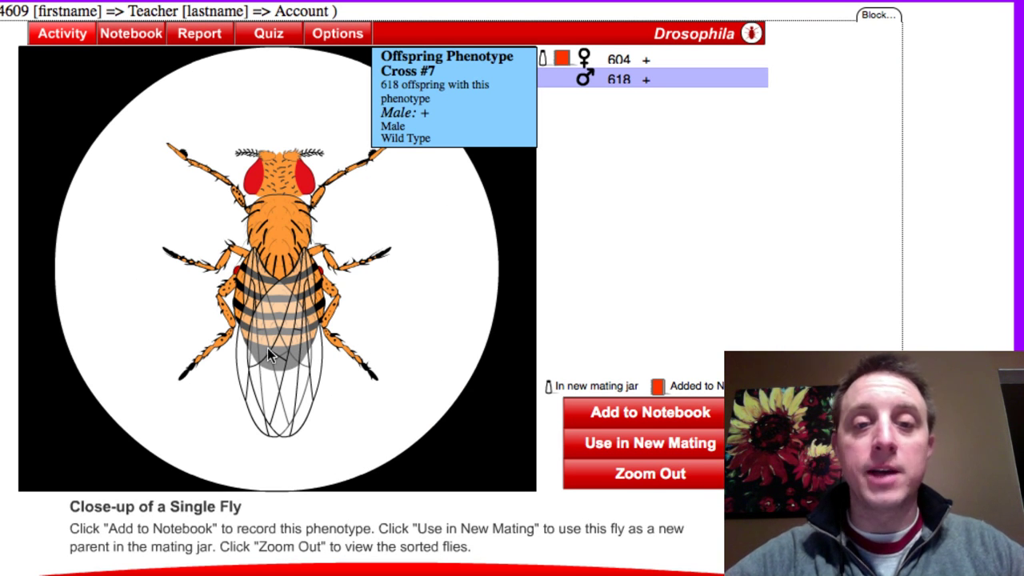
click(611, 420)
click(417, 362)
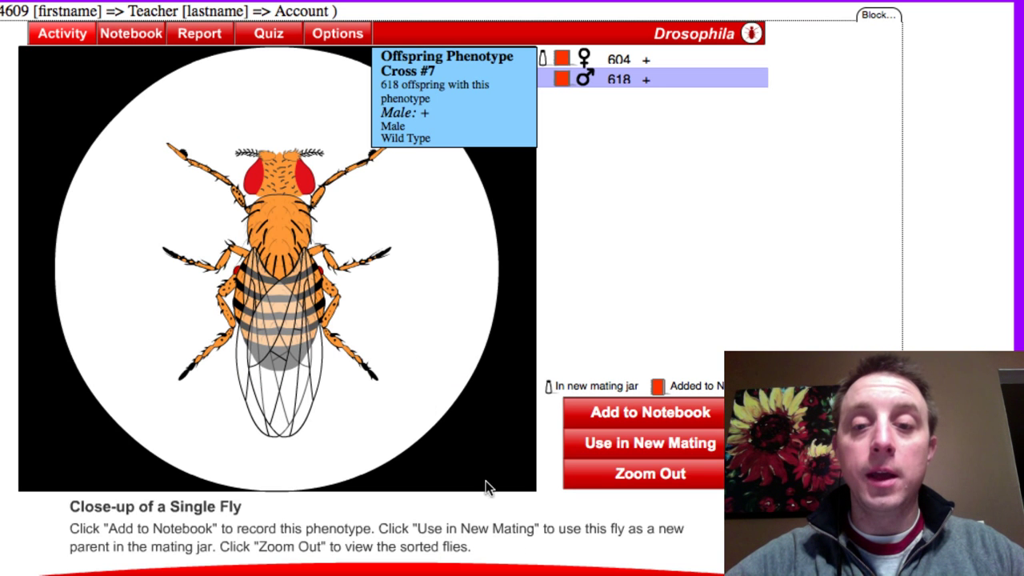
click(625, 444)
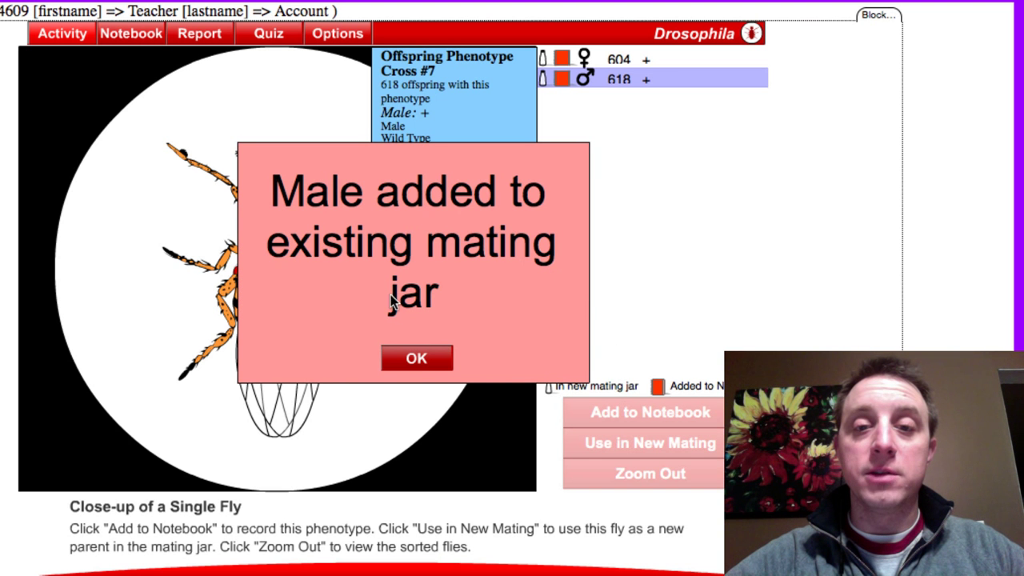
click(415, 361)
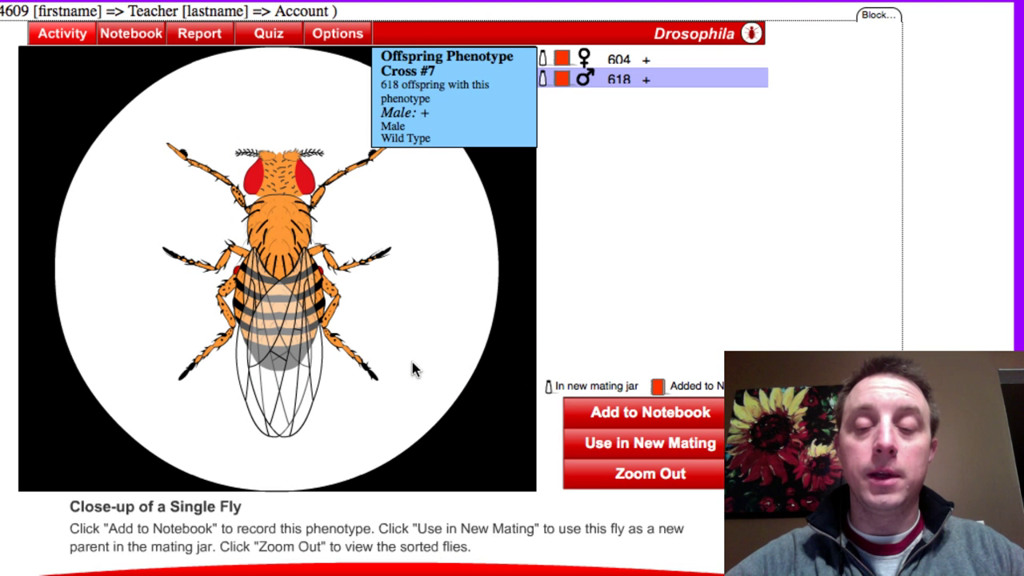
click(599, 480)
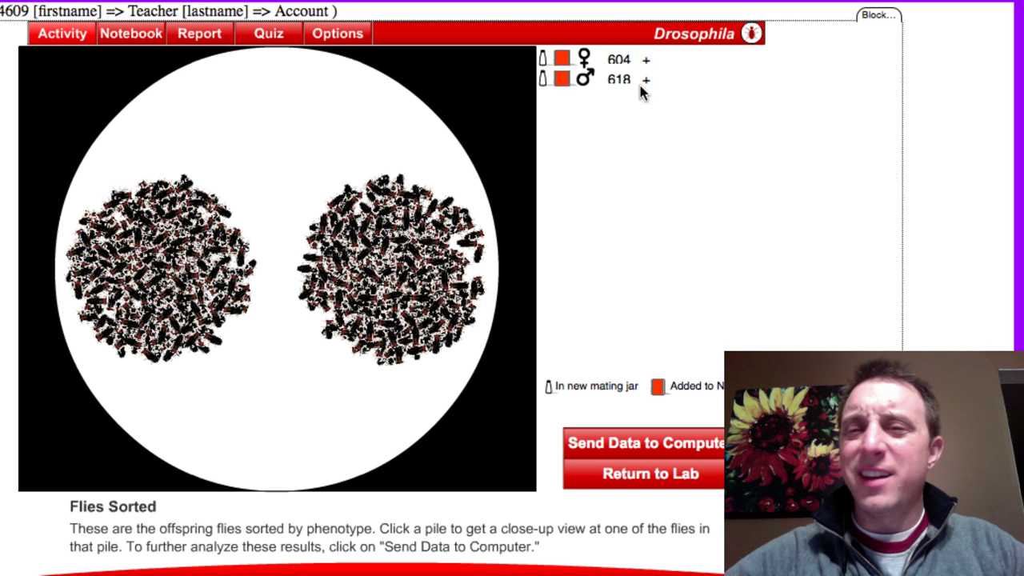
Step: Mate the two wild-type F1 parents of Cross #8 and view the F2 offspring under the microscope
click(663, 475)
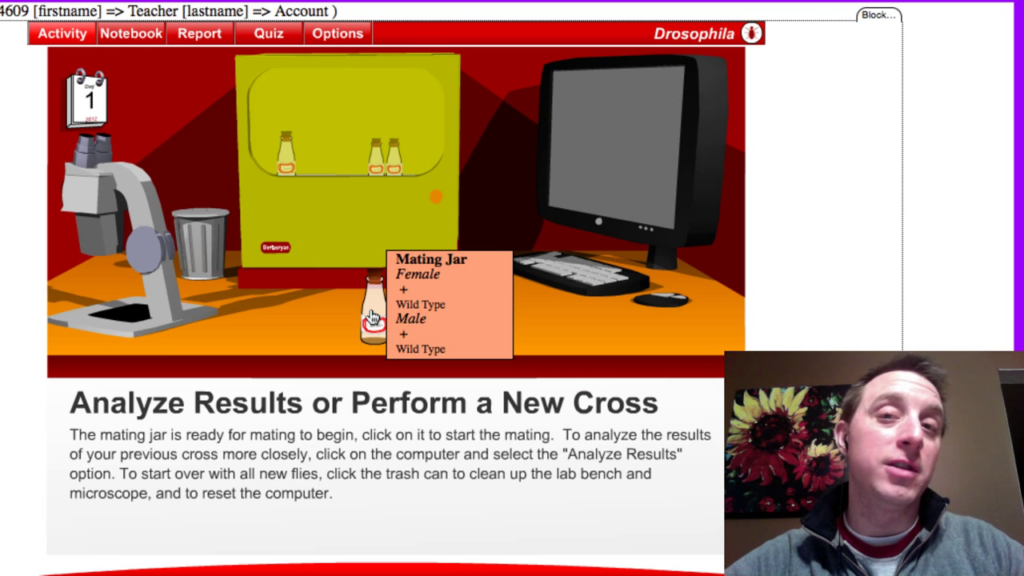
click(372, 318)
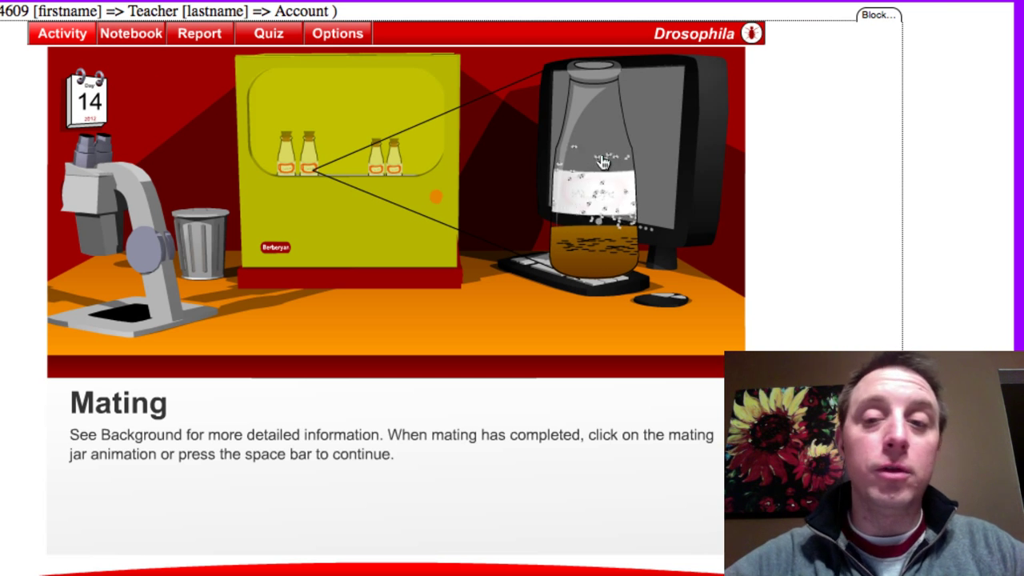
click(601, 199)
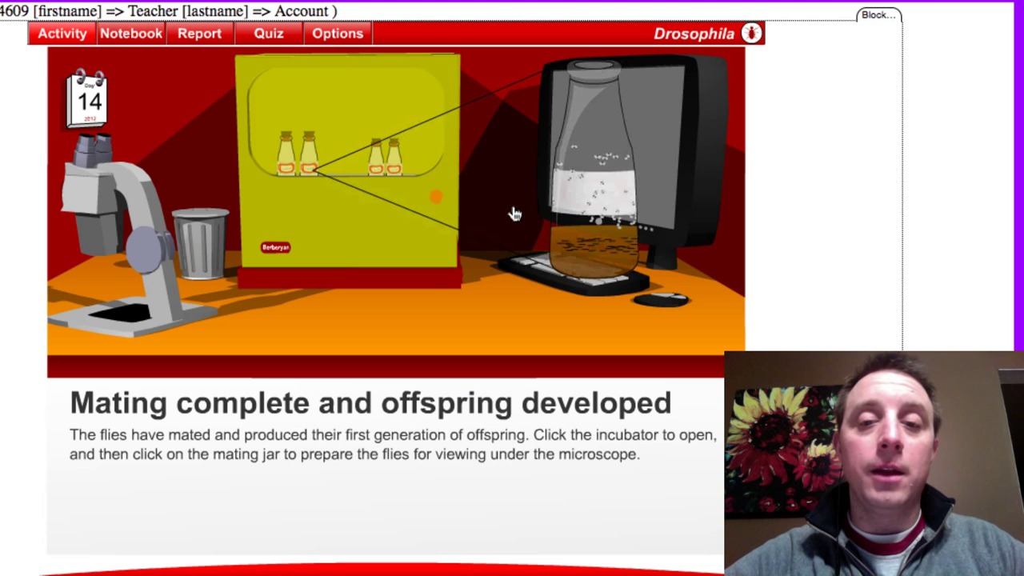
click(446, 216)
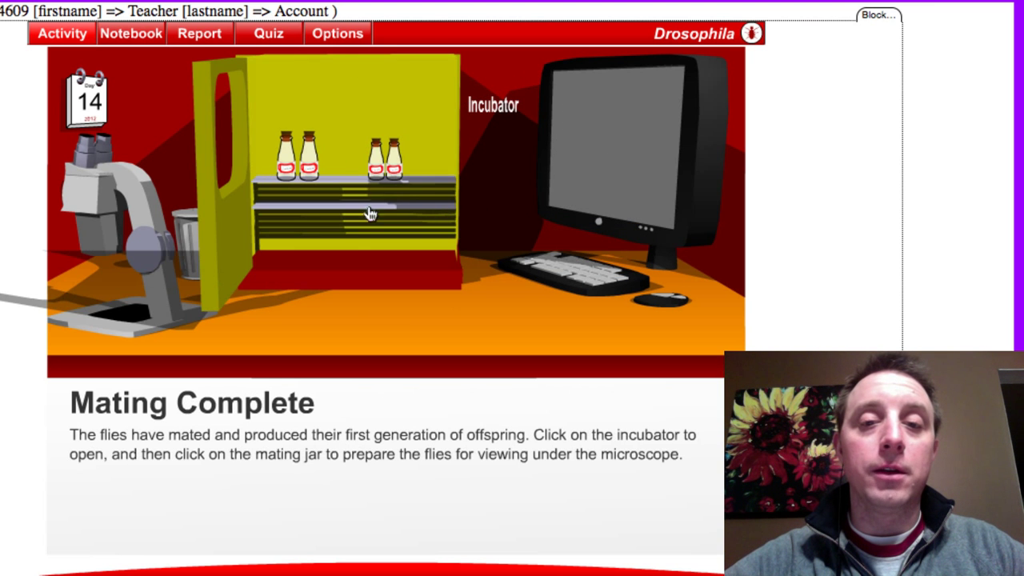
click(310, 164)
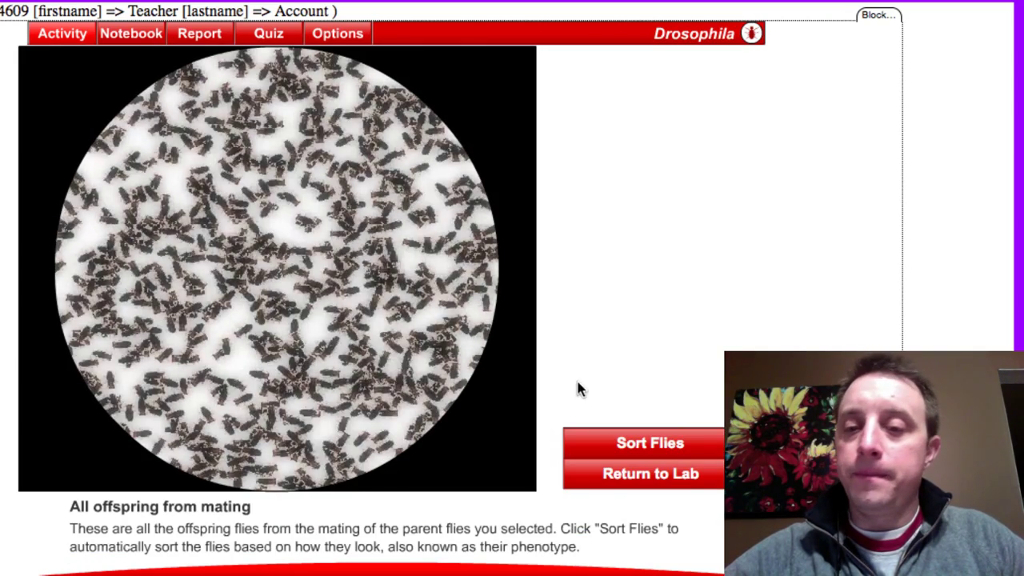
Step: Sort Cross #8's offspring and record the wild-type female and wild-type male piles in the notebook
click(624, 443)
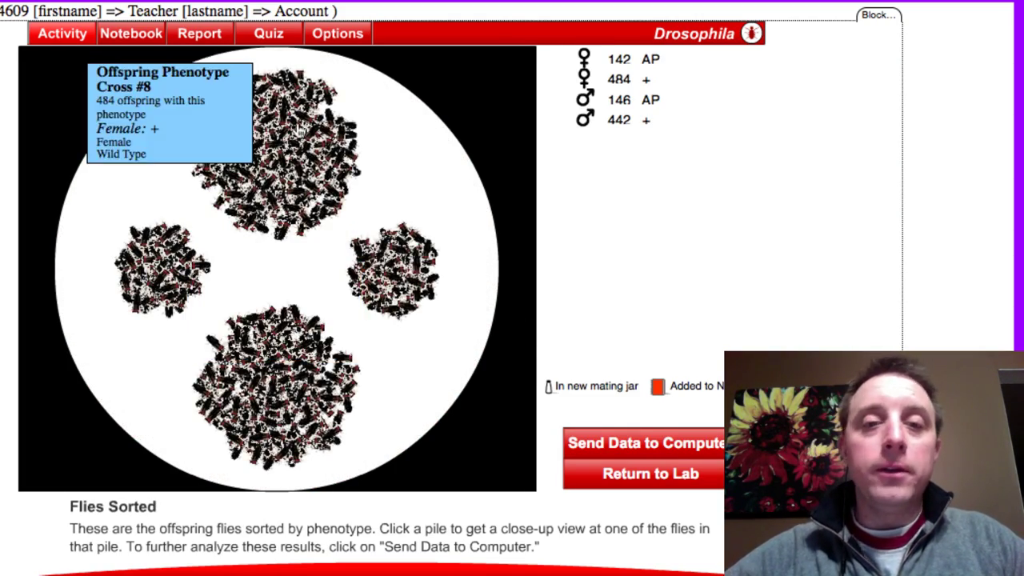
click(290, 159)
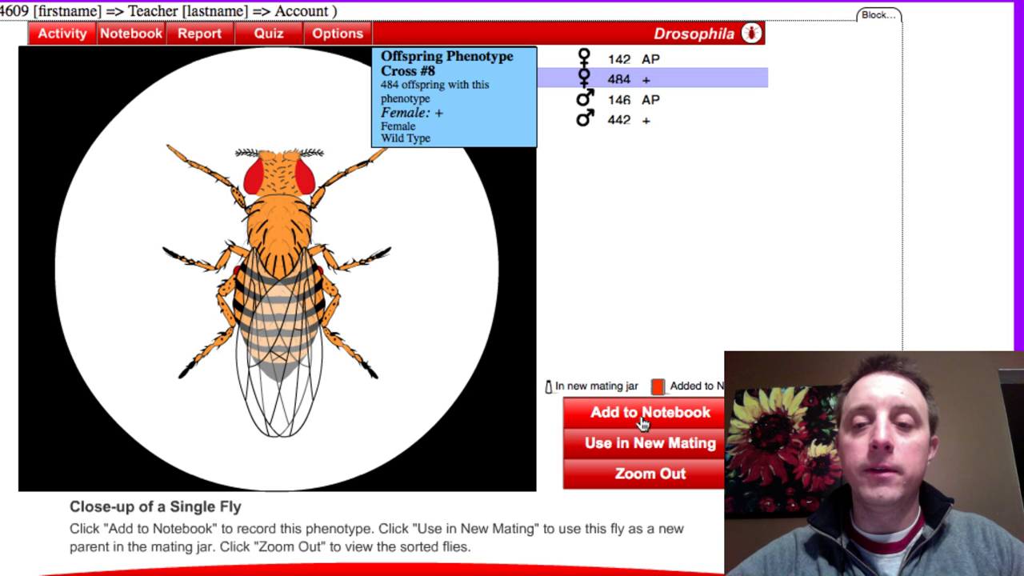
click(644, 413)
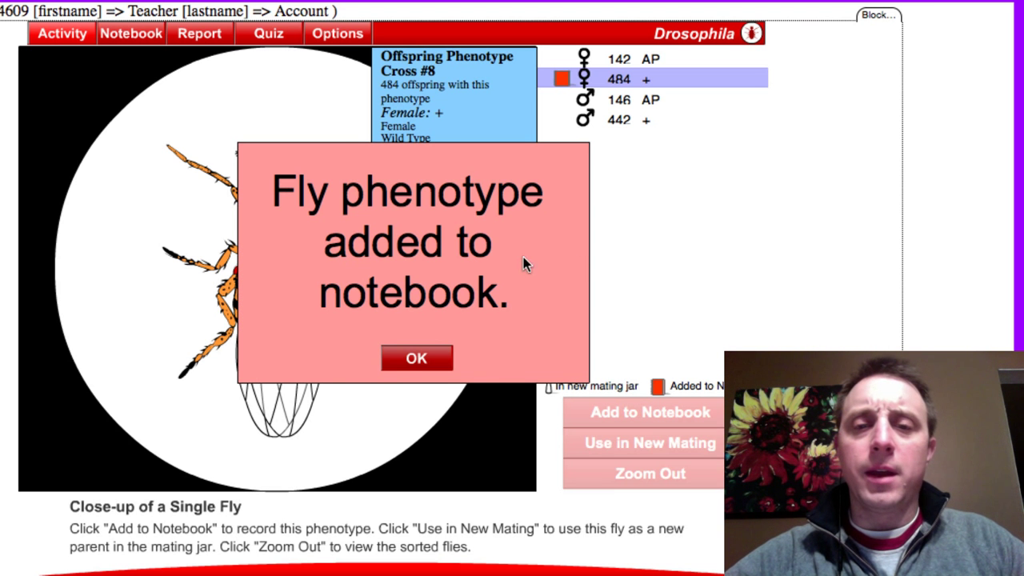
click(393, 365)
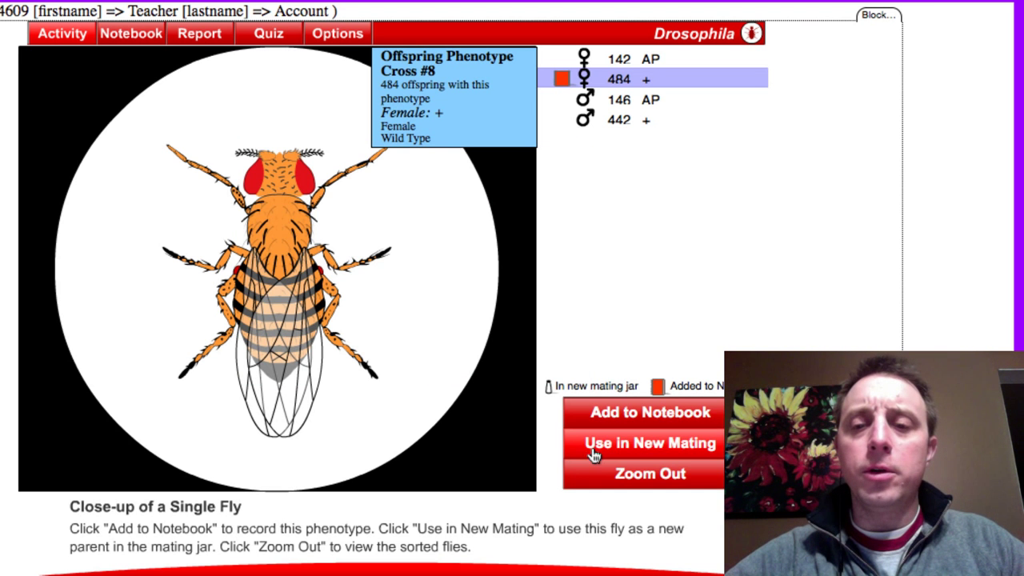
click(628, 488)
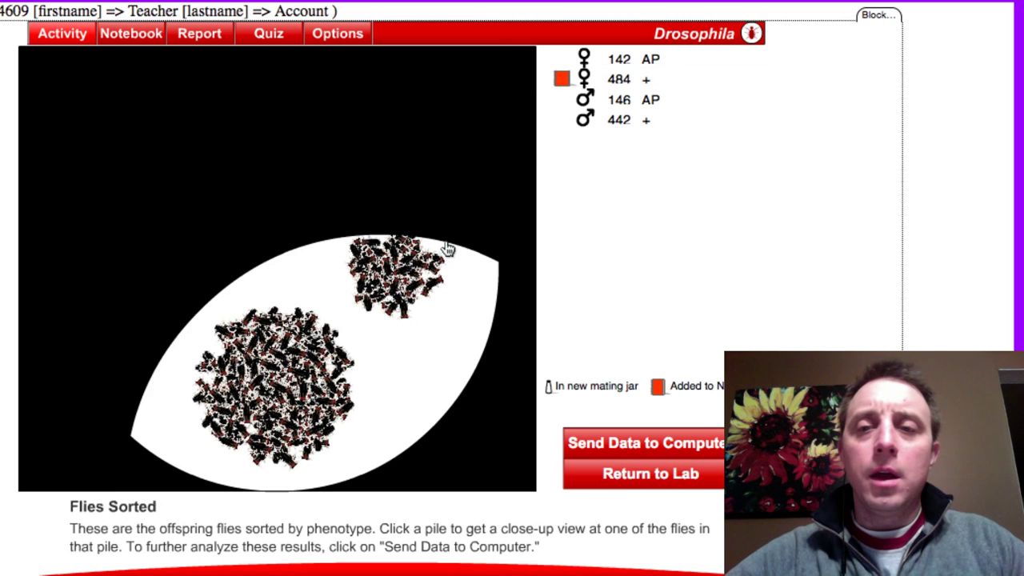
click(294, 398)
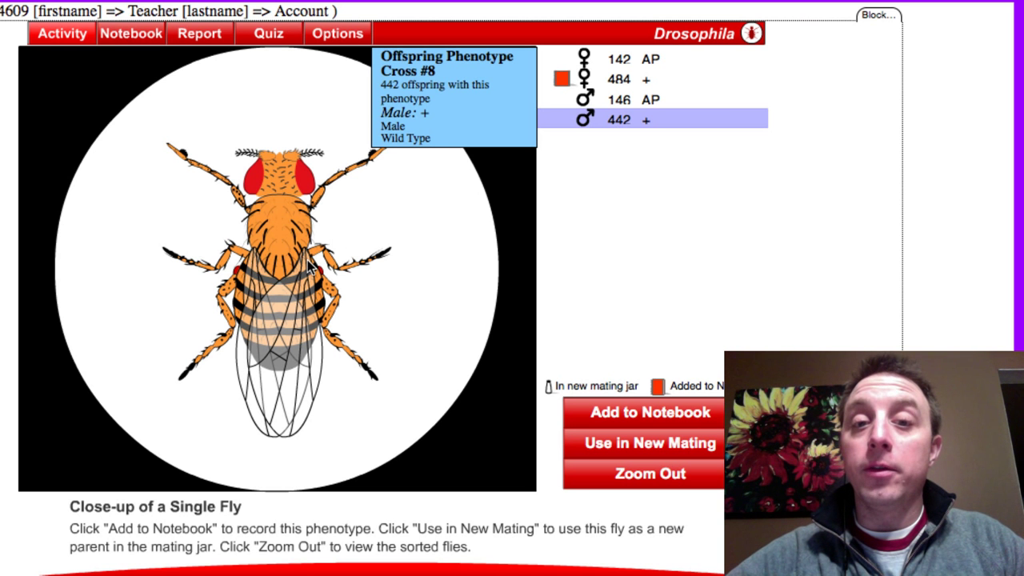
click(589, 408)
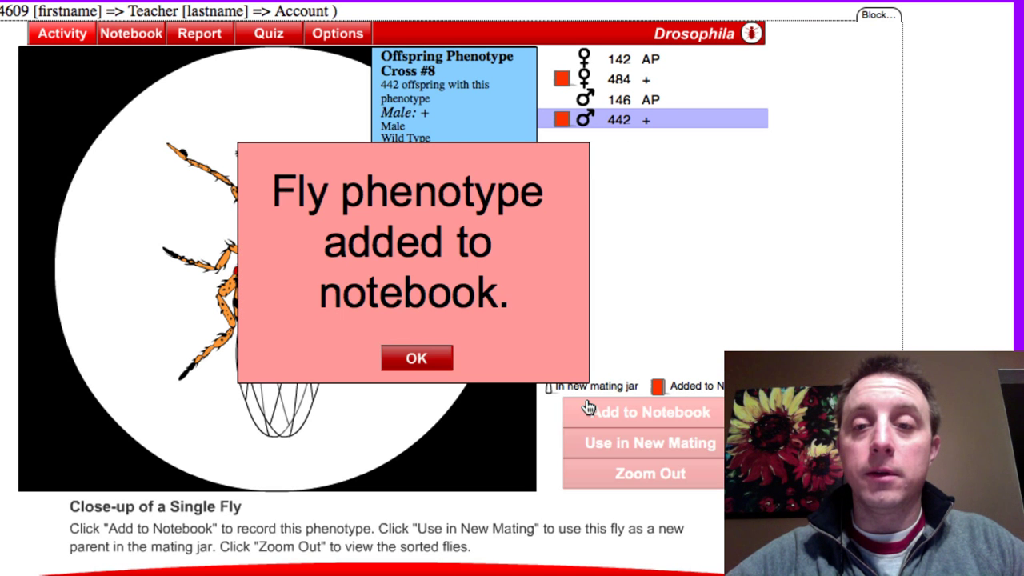
click(413, 364)
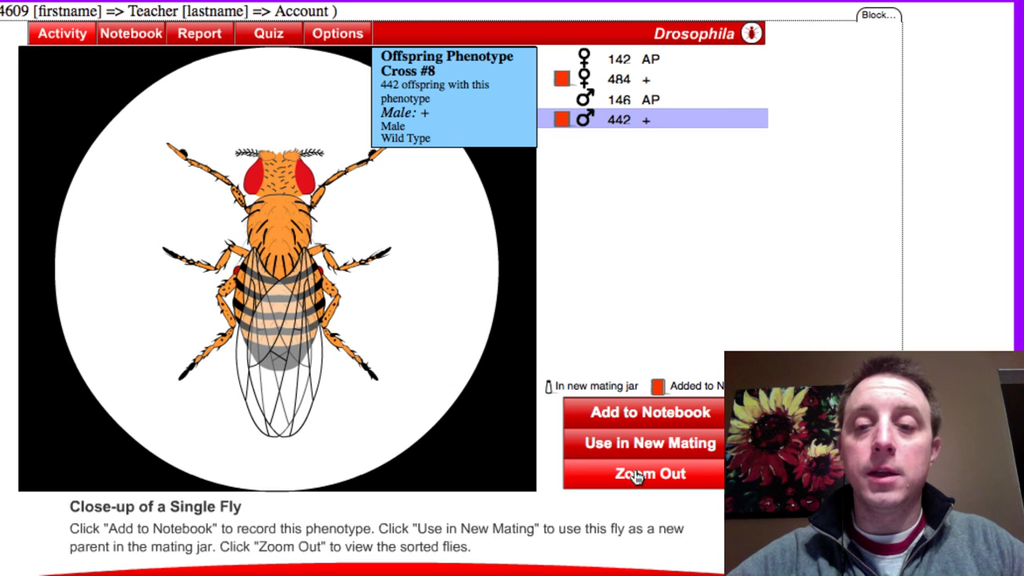
click(636, 475)
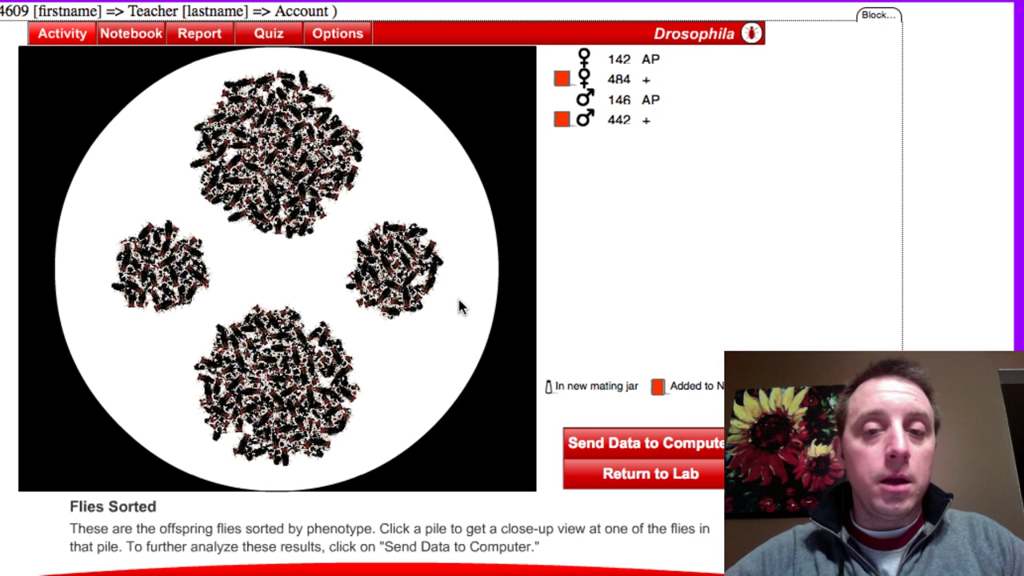
Step: Record the apterous male and apterous female (142) piles in the notebook
click(408, 280)
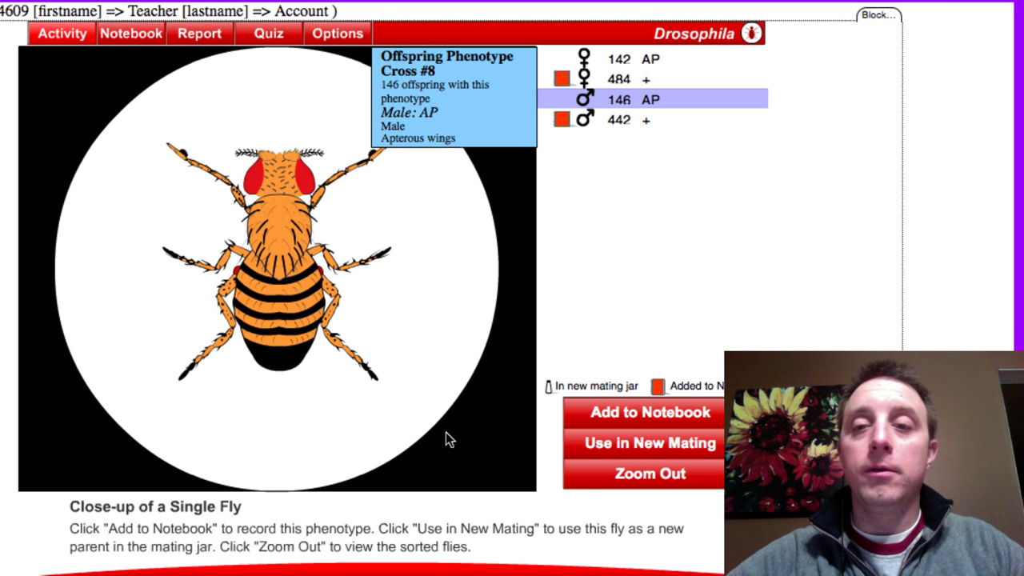
click(632, 421)
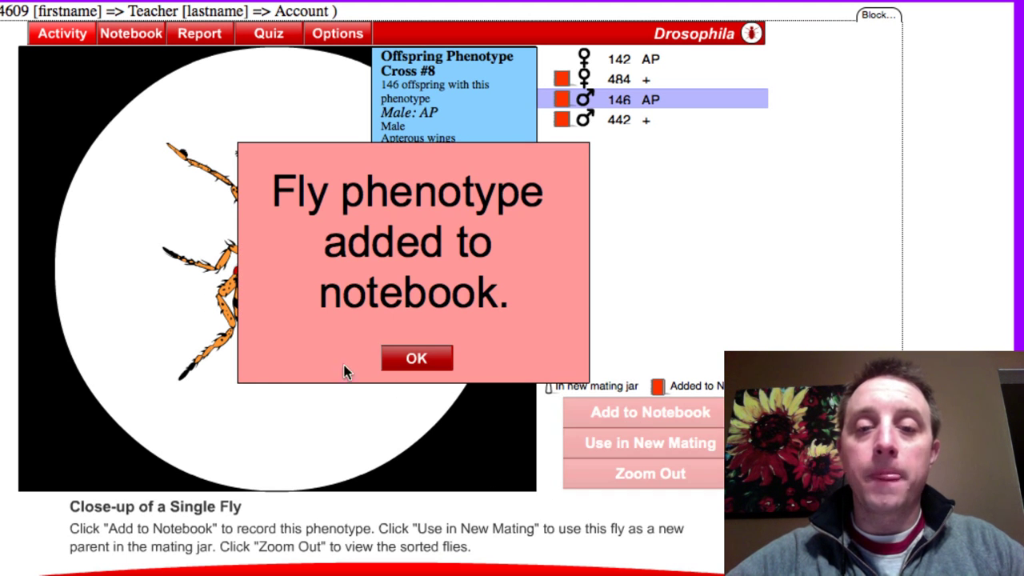
click(400, 365)
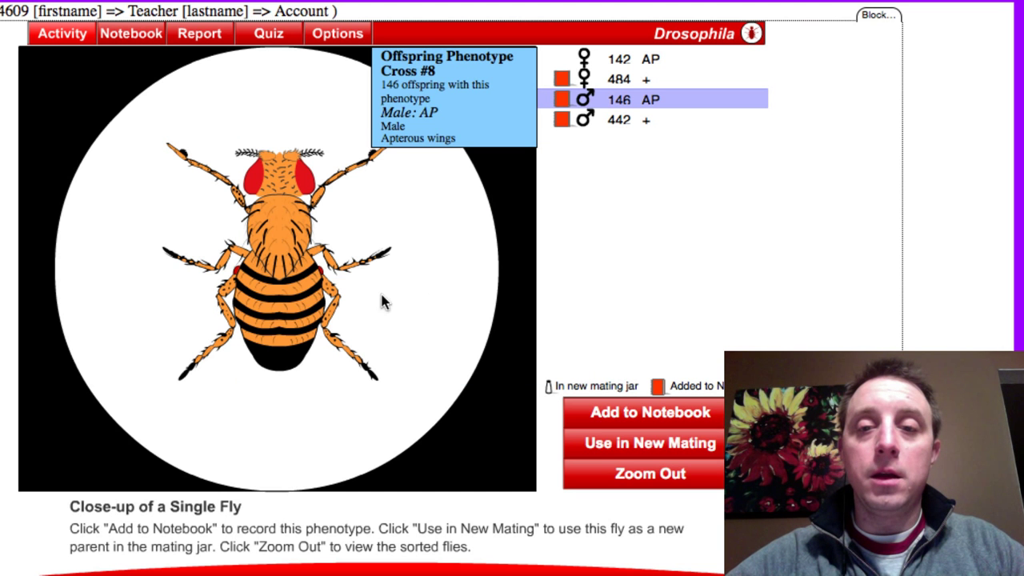
click(613, 476)
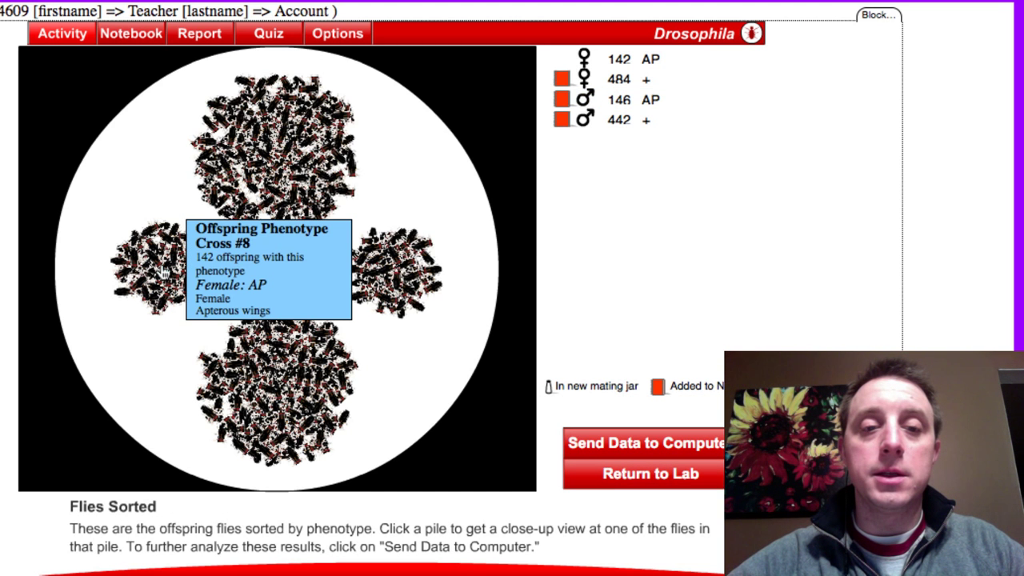
click(165, 272)
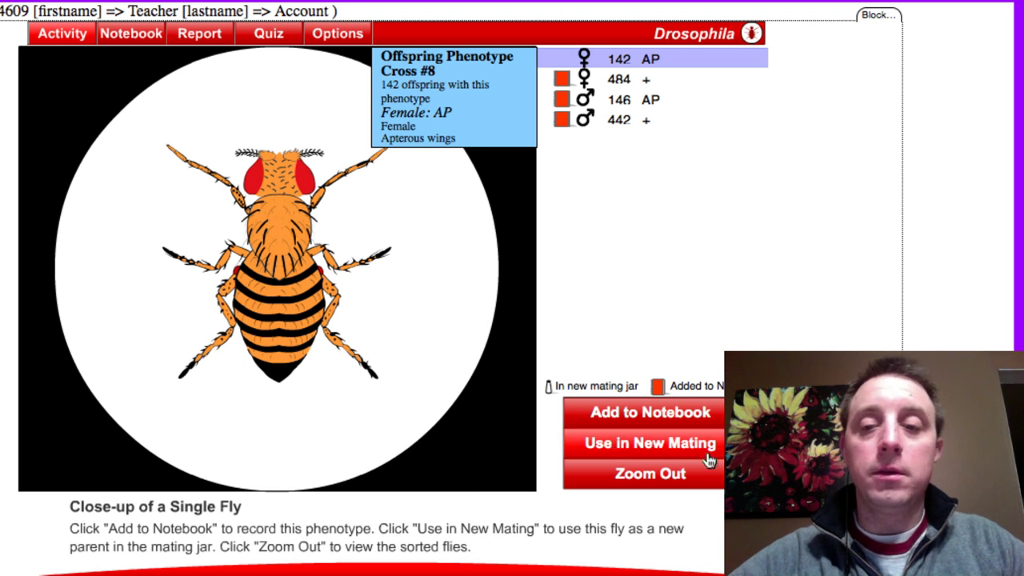
click(704, 414)
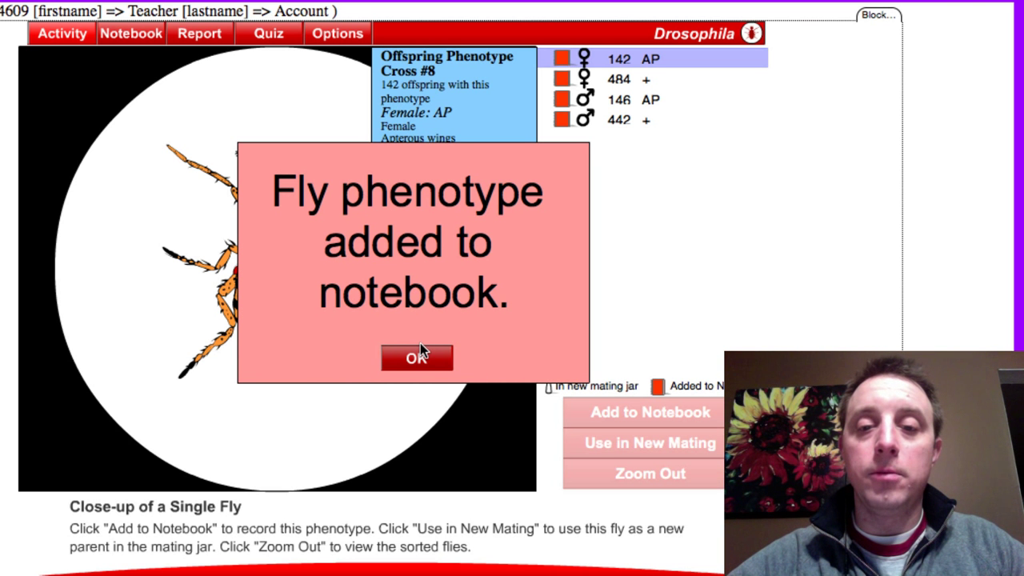
click(422, 357)
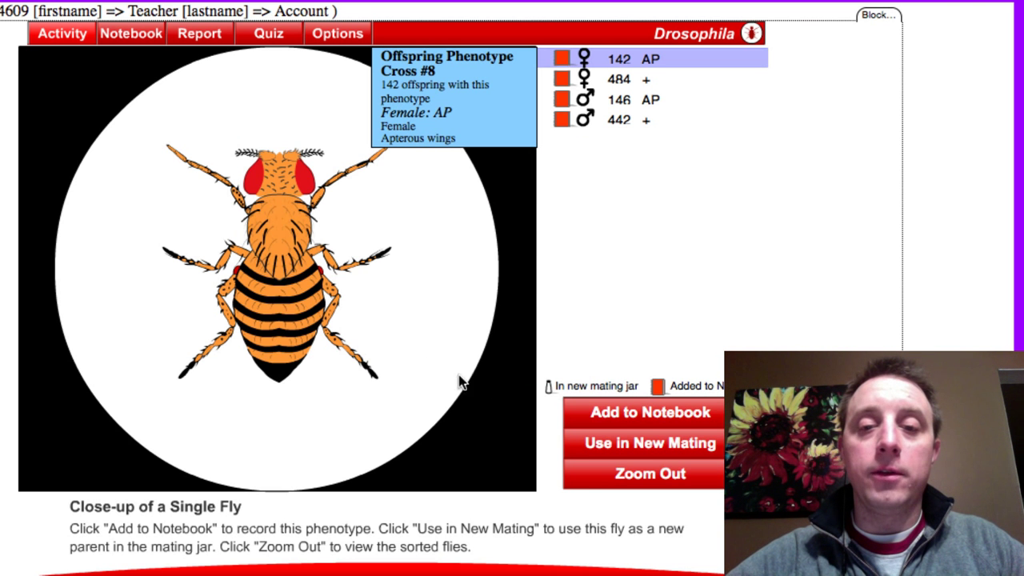
click(650, 484)
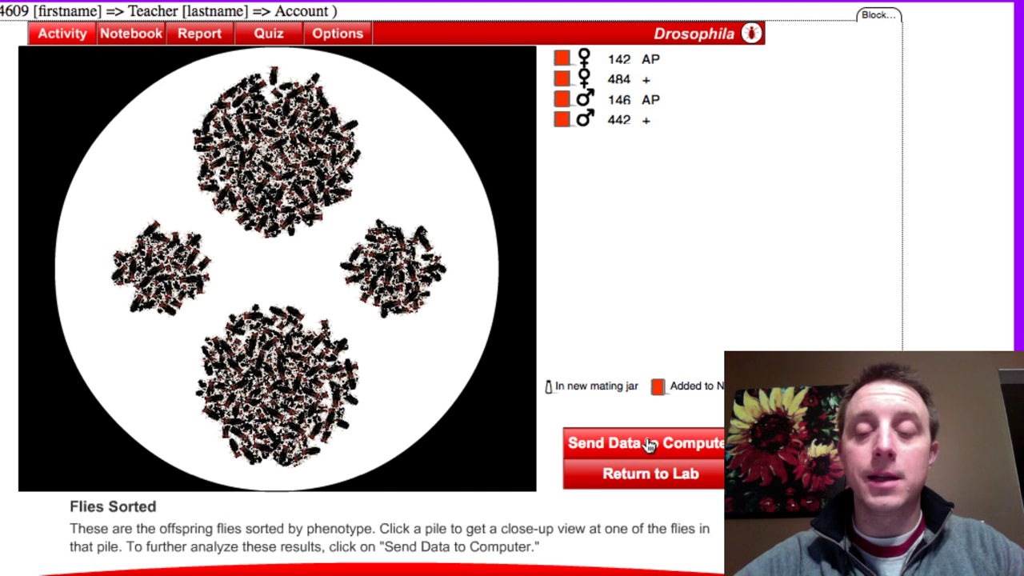
Step: Send Cross #8 counts for analysis with sexes pooled: 926 wild-type, 288 apterous of 1214
click(650, 445)
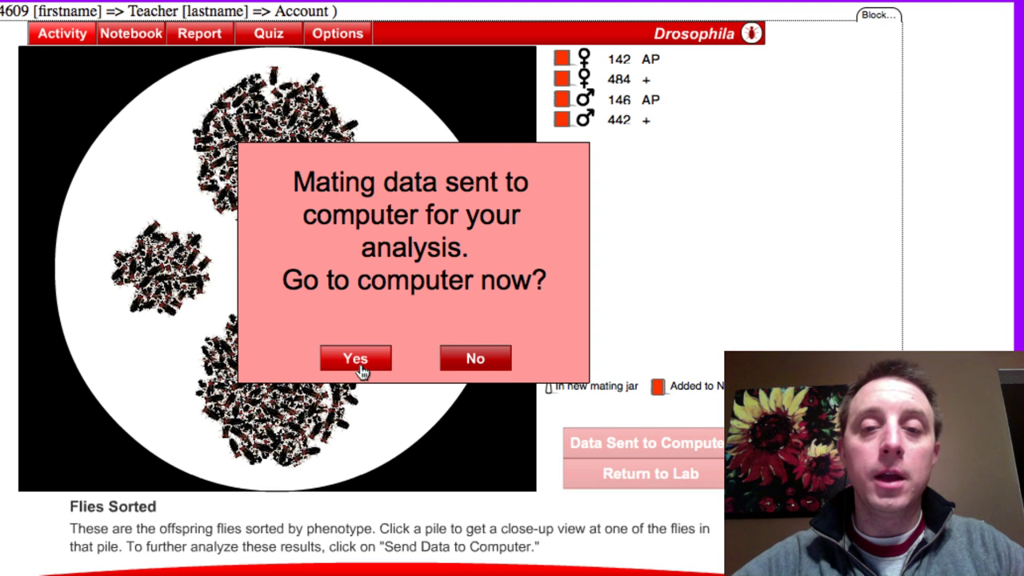
click(355, 358)
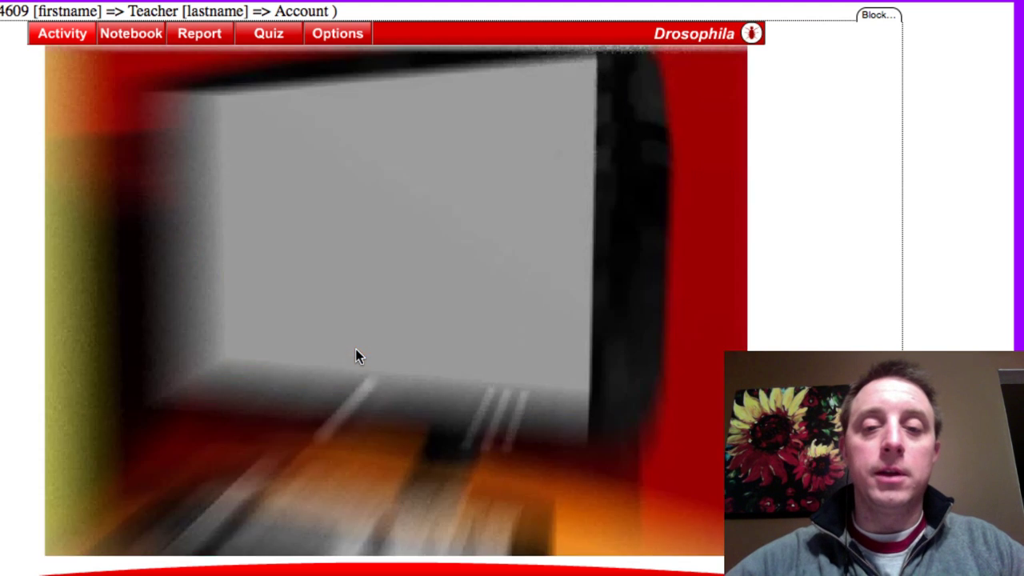
click(568, 150)
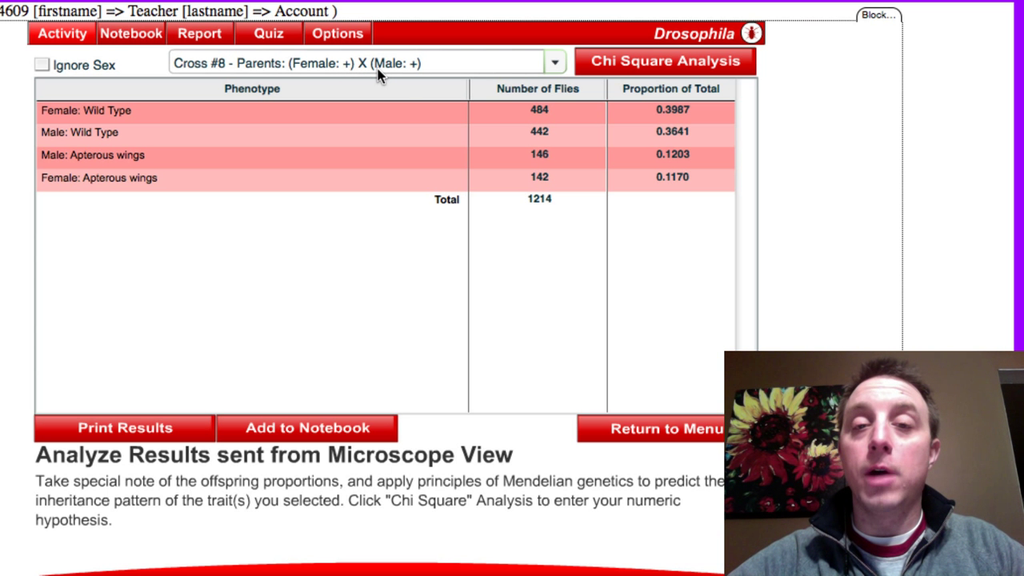
click(41, 64)
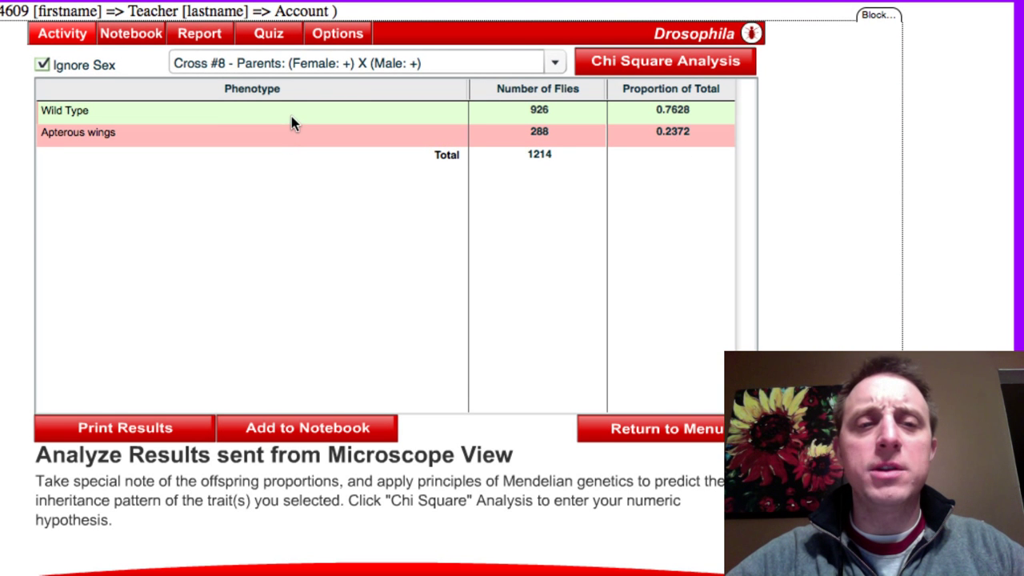
Step: Return to the lab bench and clear all previous matings
click(629, 431)
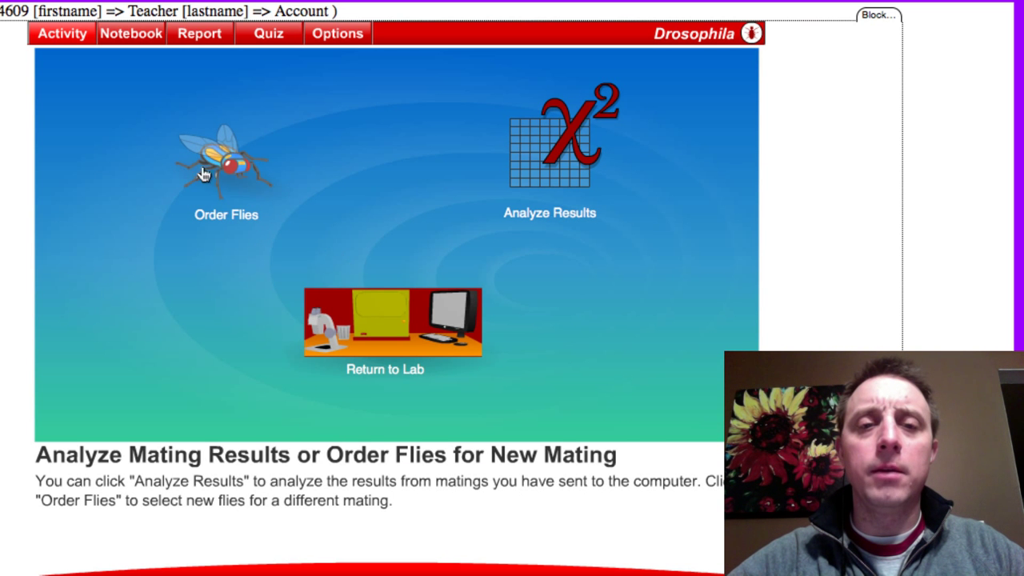
click(432, 326)
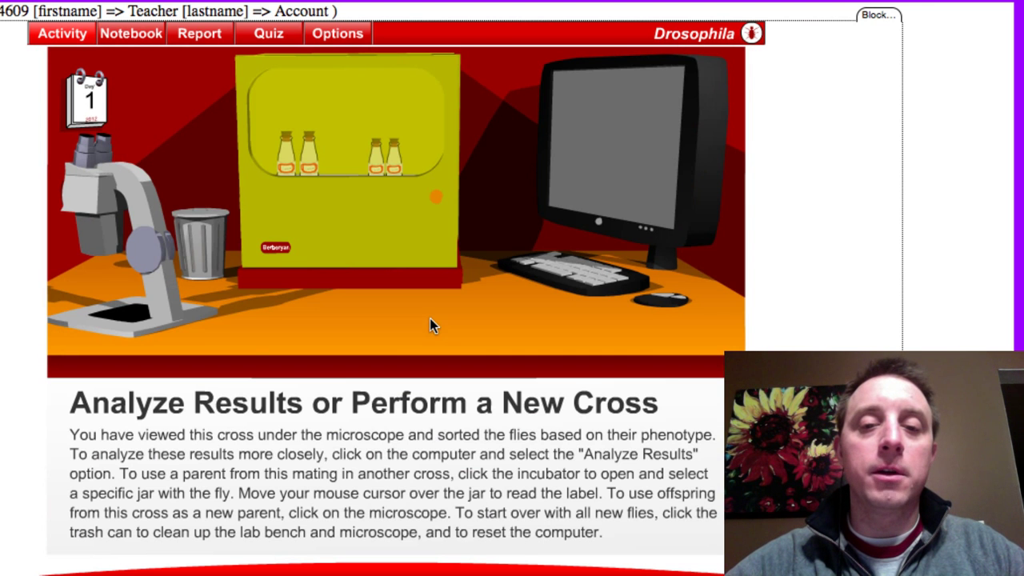
click(197, 244)
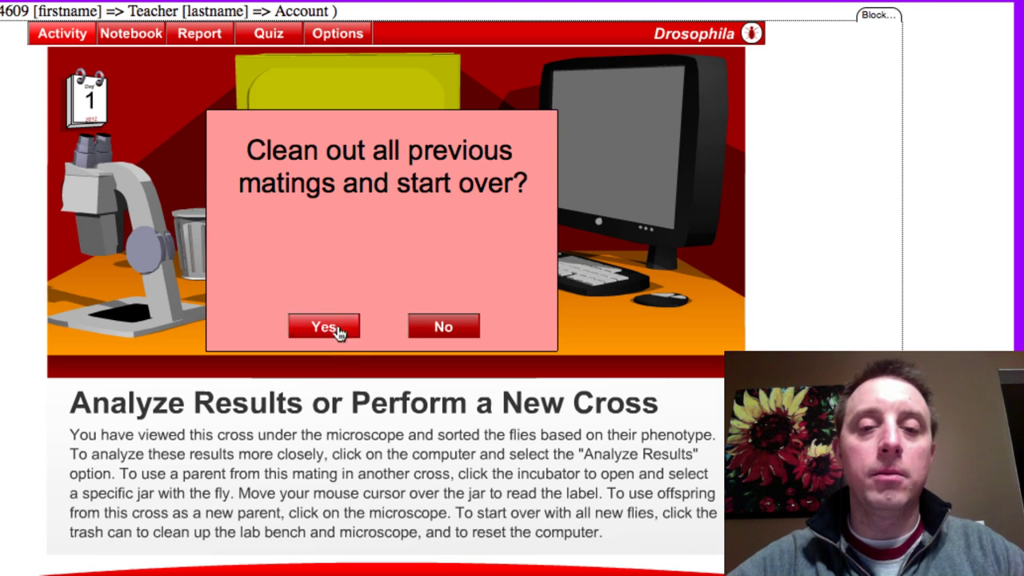
click(324, 327)
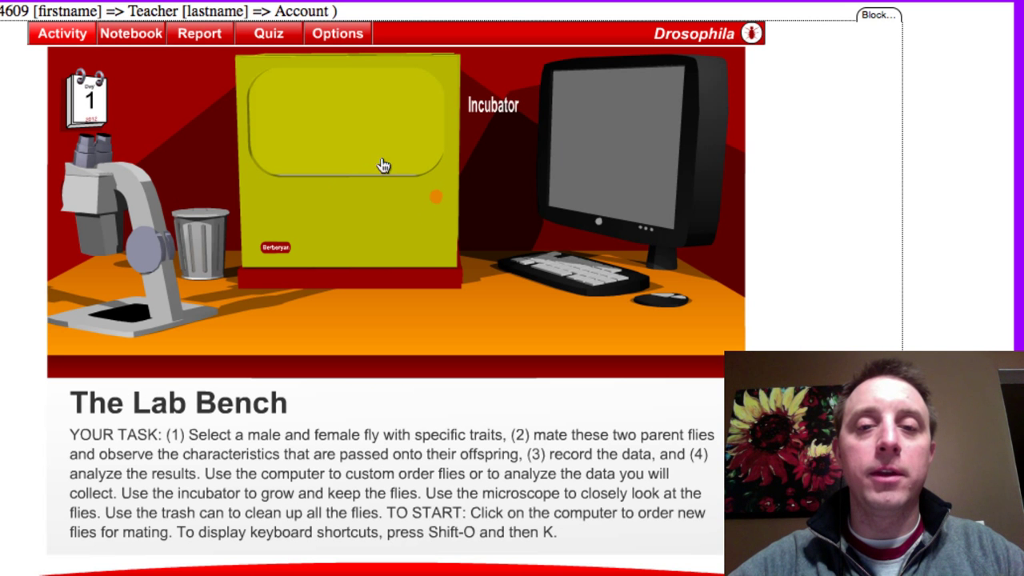
Step: Start a new fly order with an apterous-winged, ebony-bodied female
click(617, 145)
click(219, 172)
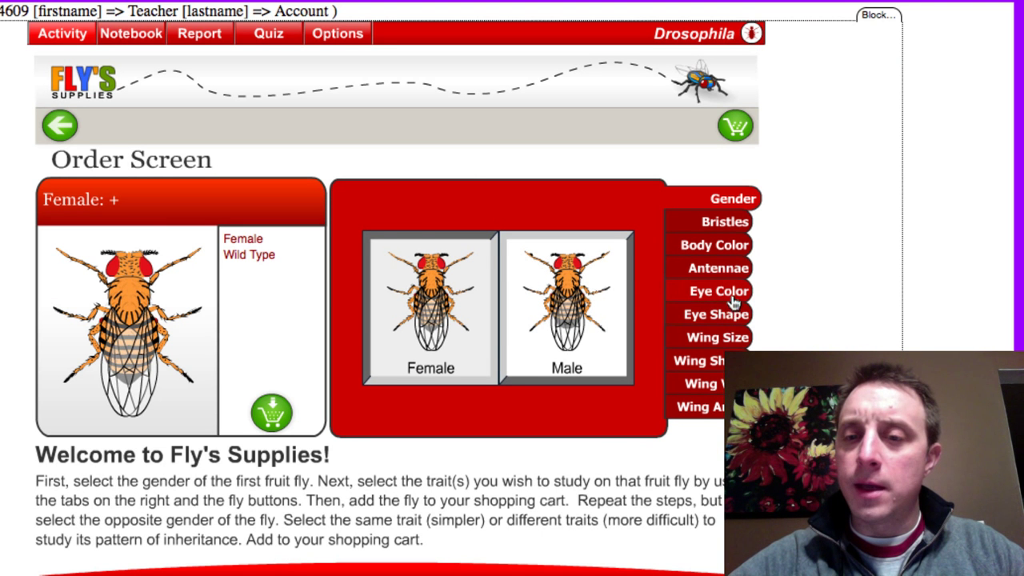
click(720, 340)
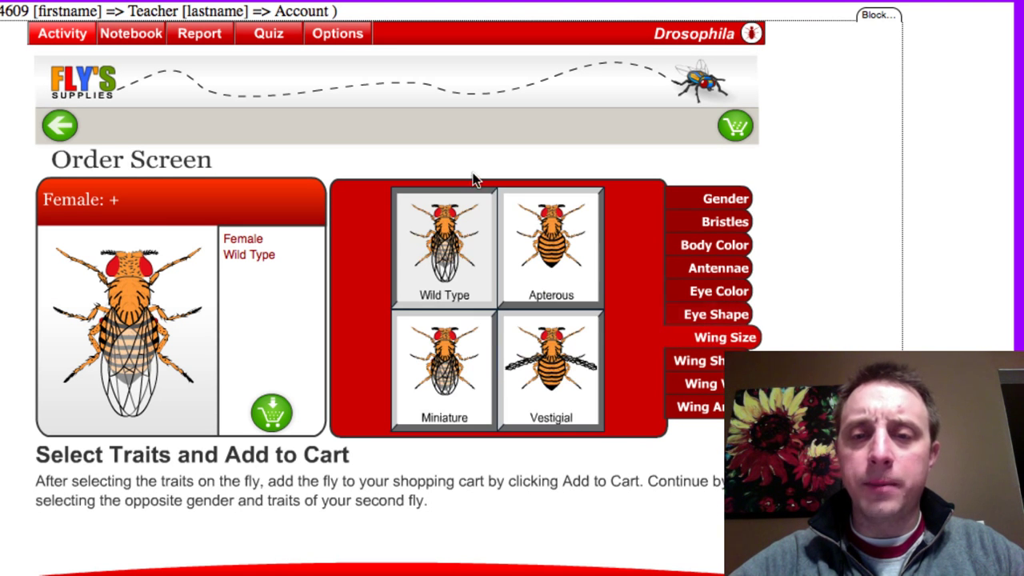
click(524, 239)
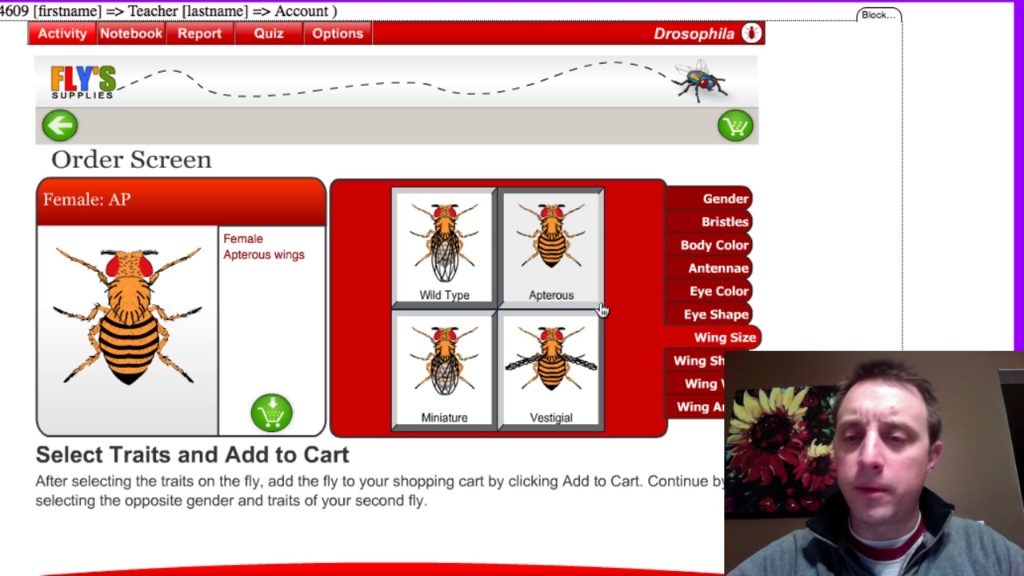
click(723, 249)
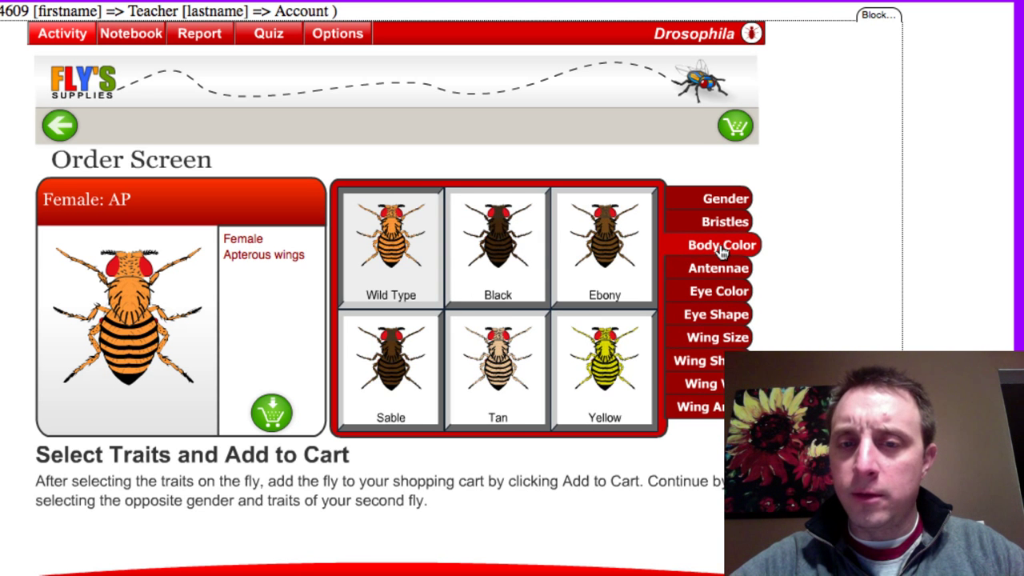
click(614, 270)
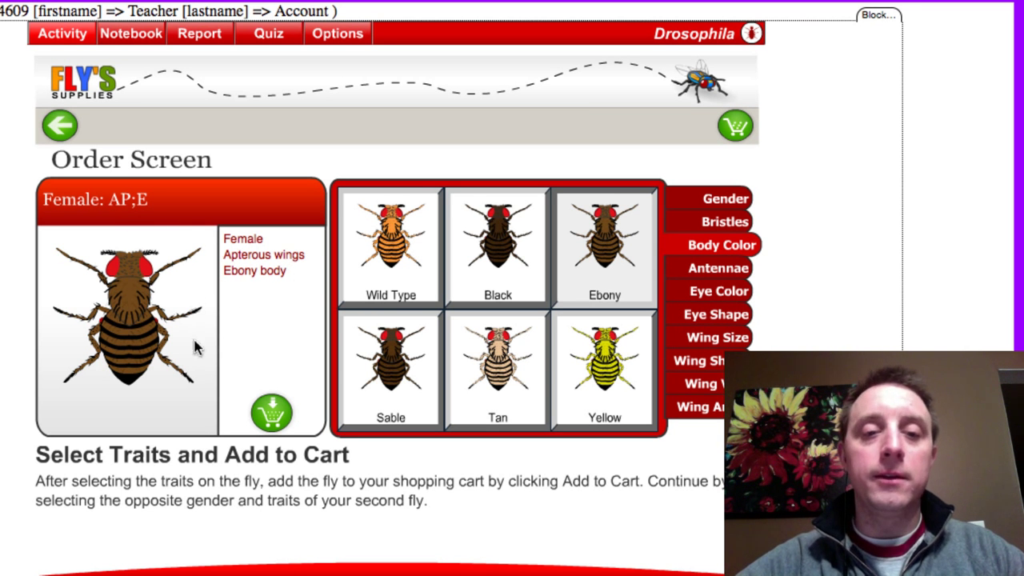
Step: Add the apterous ebony female and a wild-type male to the cart and check out
click(271, 416)
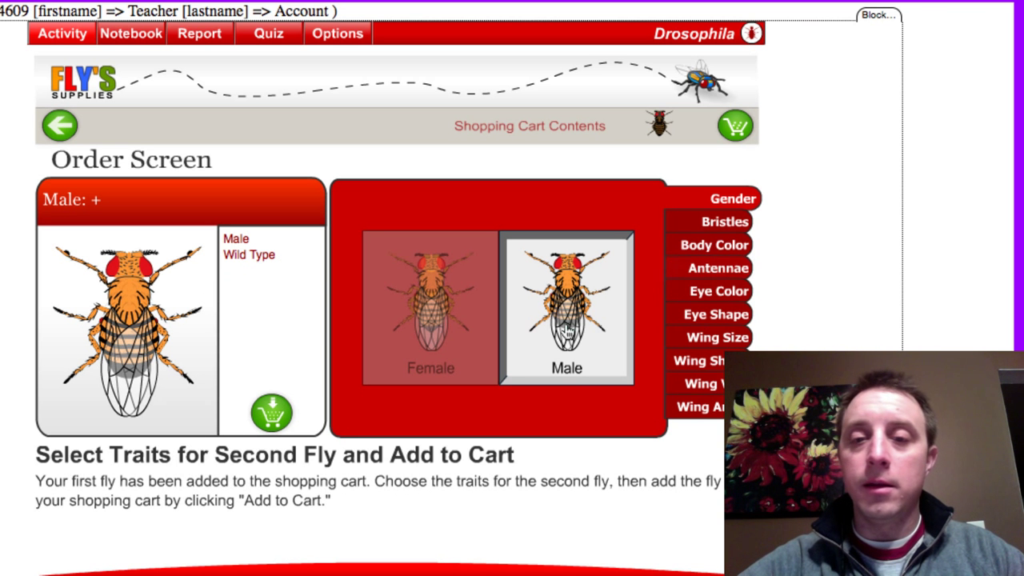
click(271, 413)
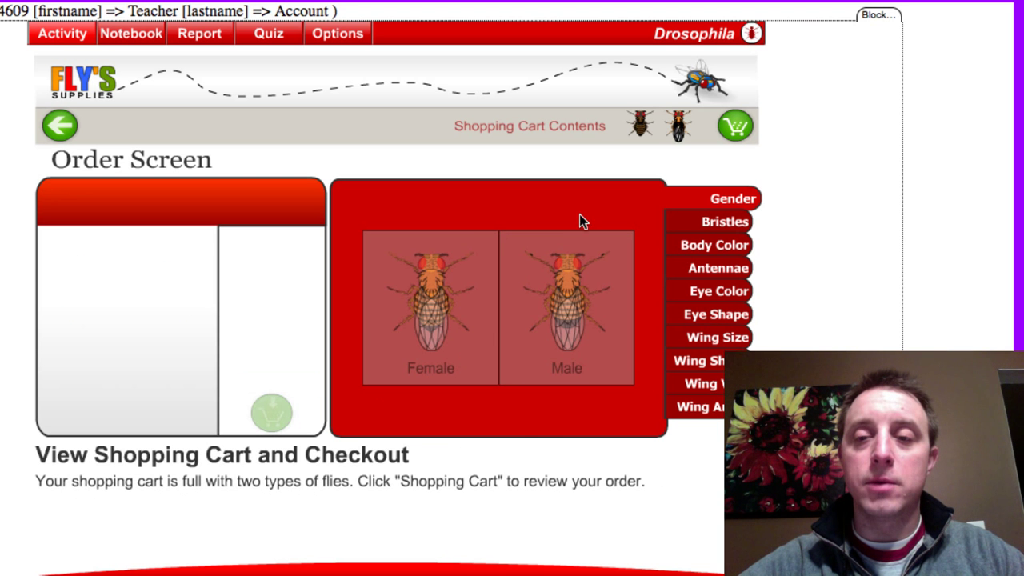
click(736, 128)
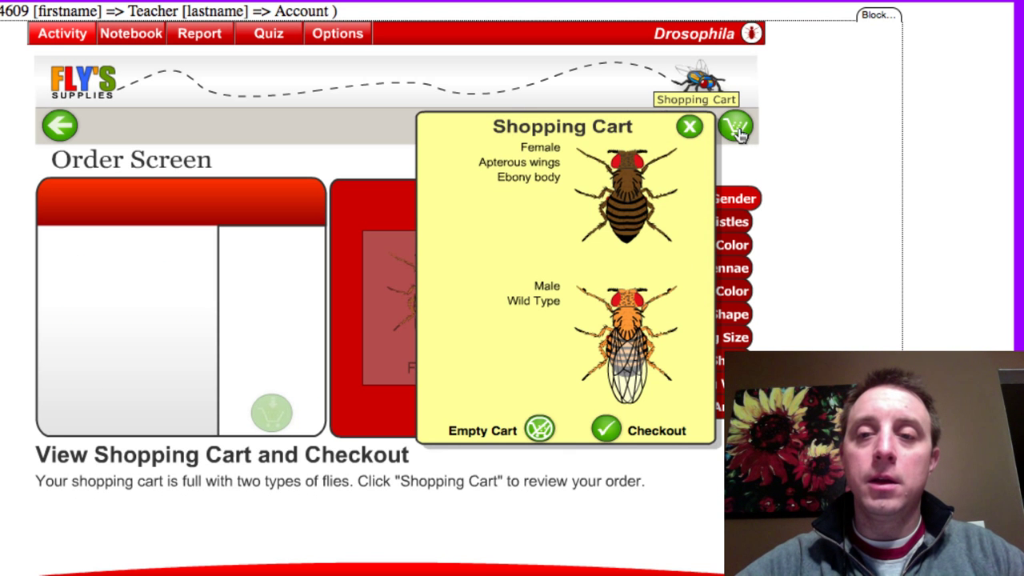
click(608, 430)
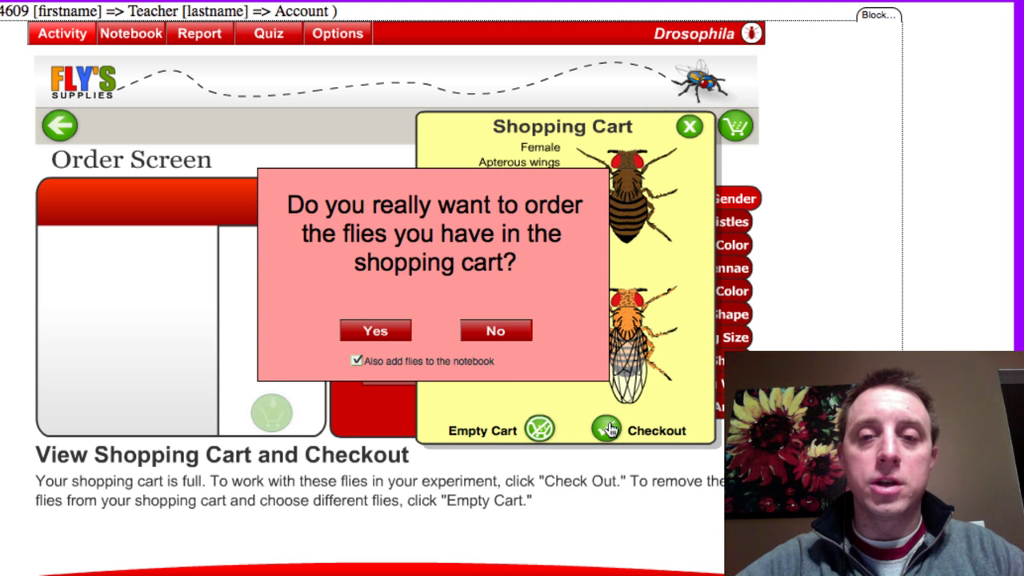
Step: Order and unpack the flies, mate the apterous-ebony female with the wild-type male, then view Cross #9 offspring
click(374, 333)
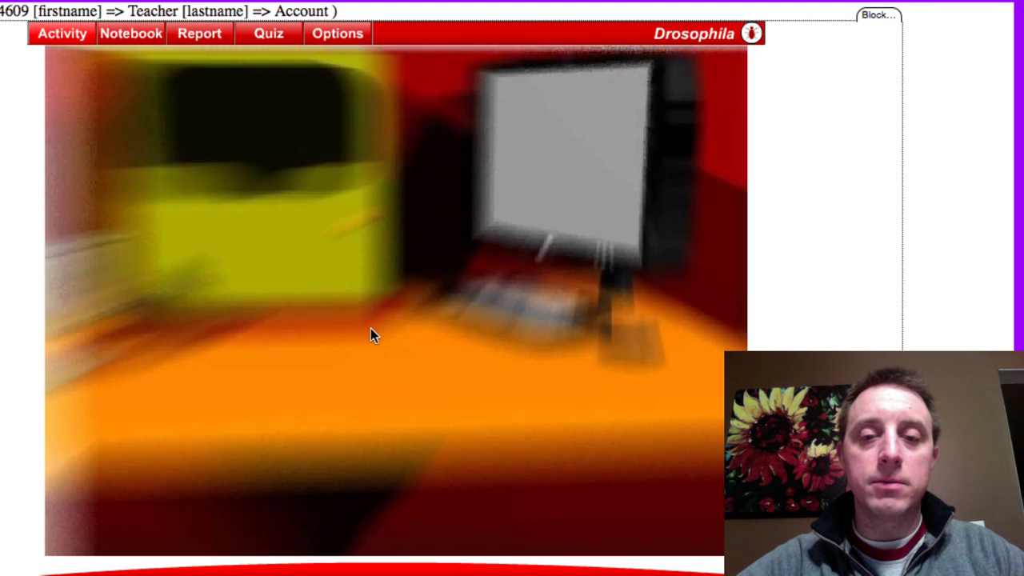
click(521, 307)
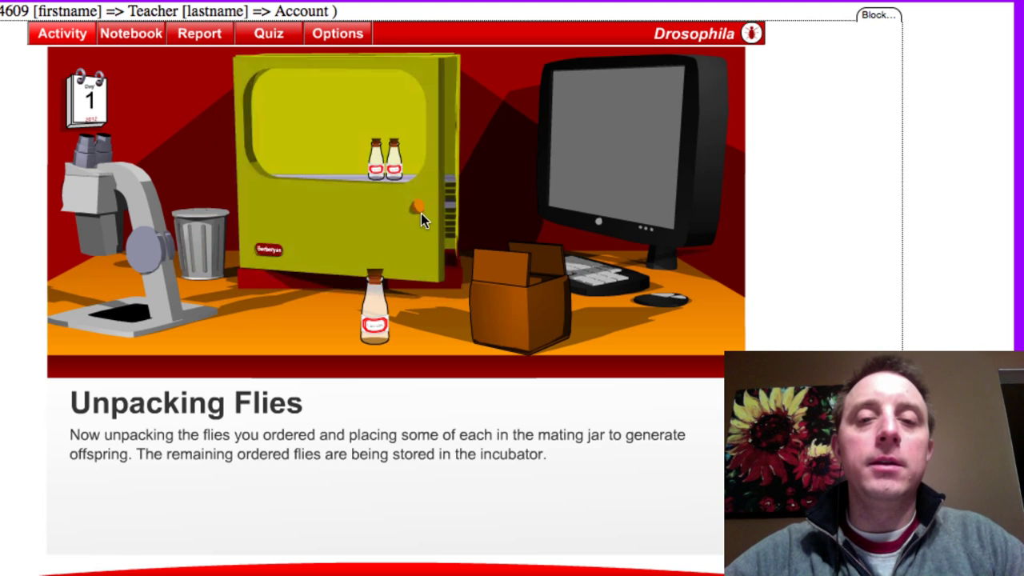
click(376, 312)
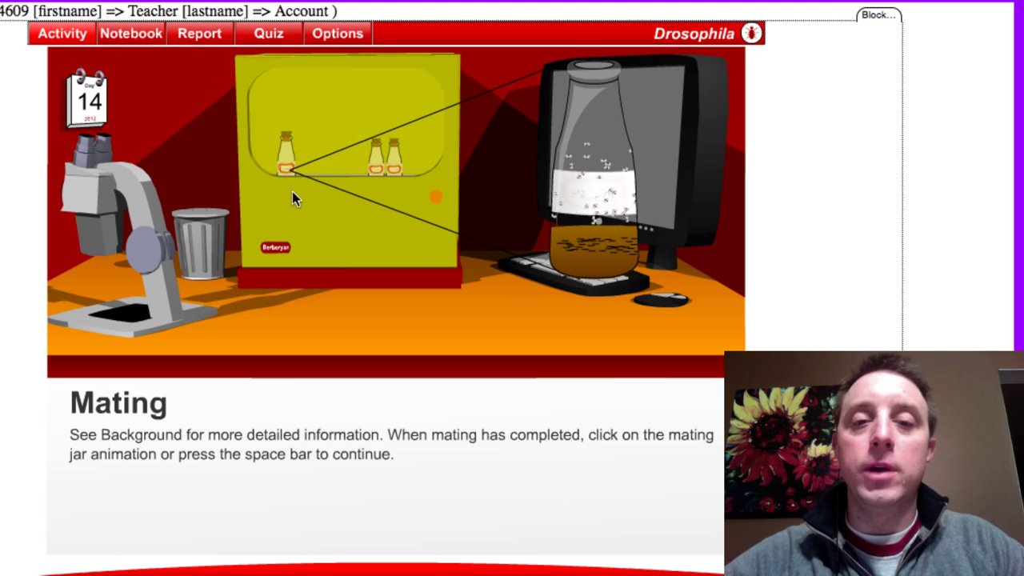
click(604, 210)
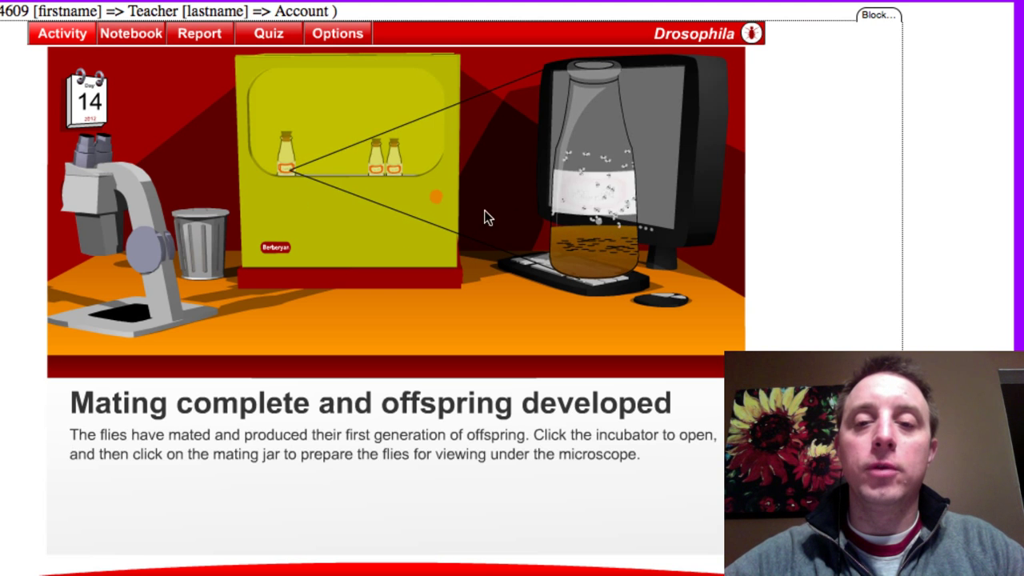
click(446, 207)
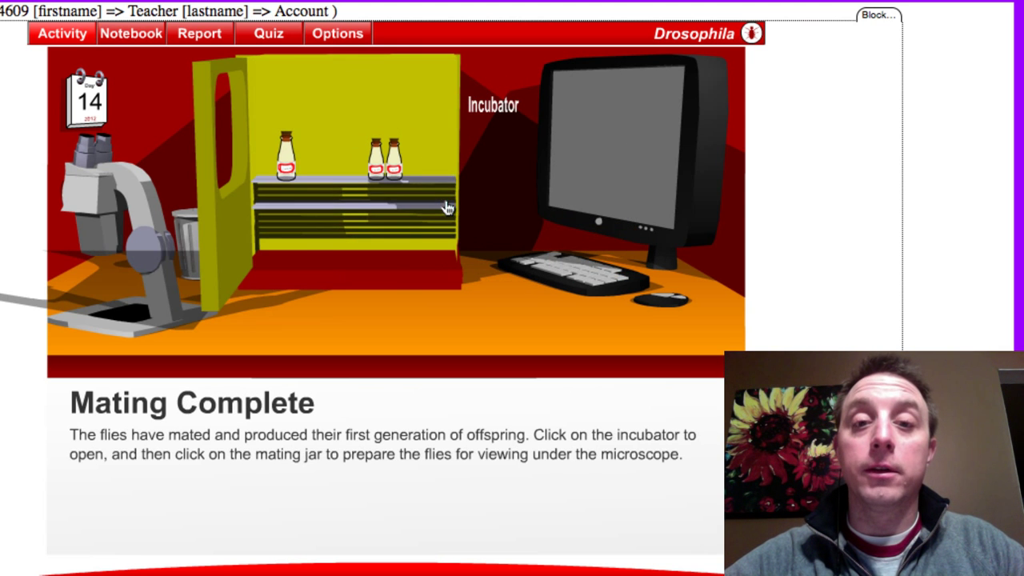
click(289, 163)
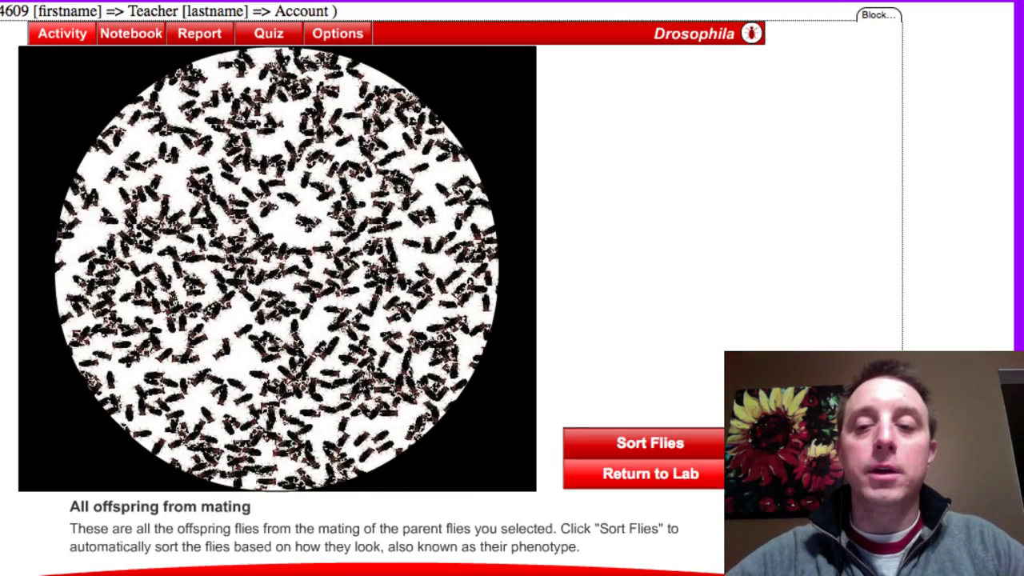
Step: Sort the Cross #9 offspring and put one of the 589 wild-type females into a new mating jar
click(678, 443)
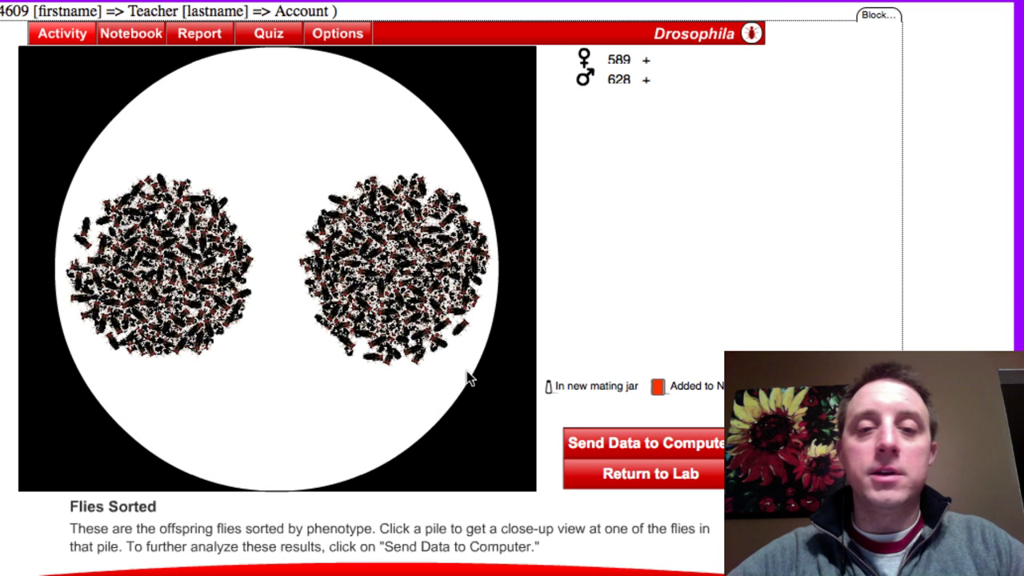
click(181, 290)
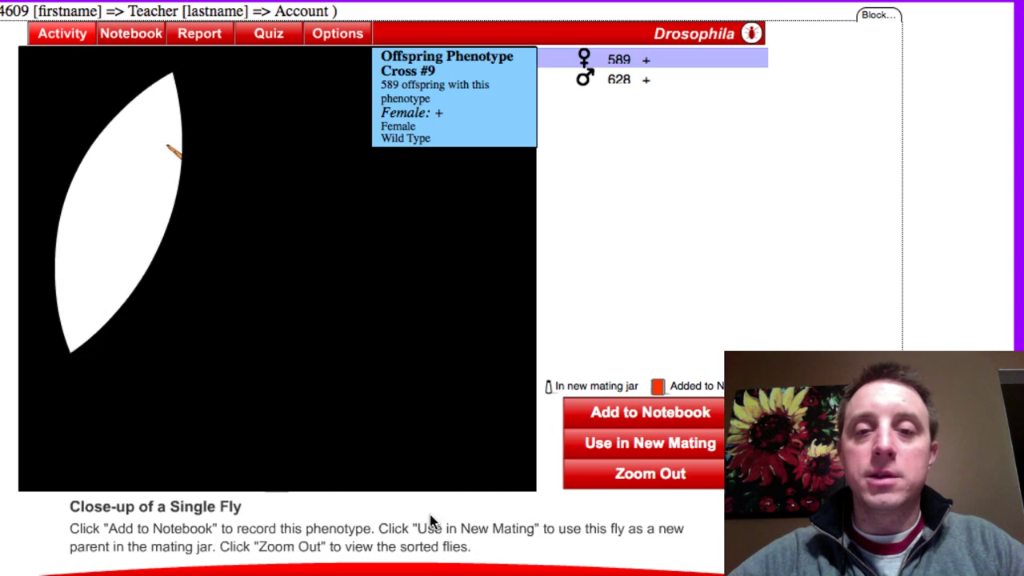
click(657, 454)
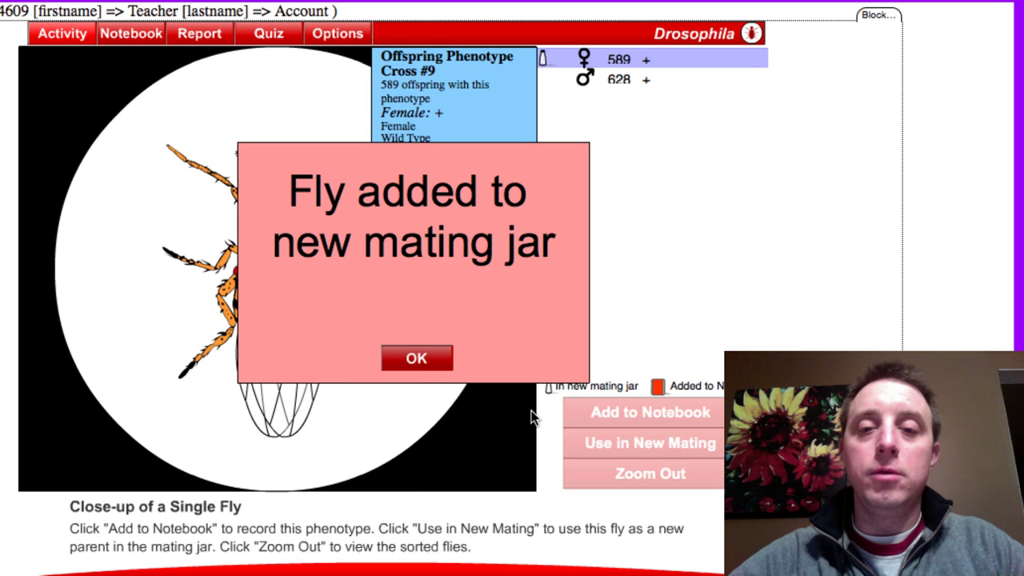
click(437, 362)
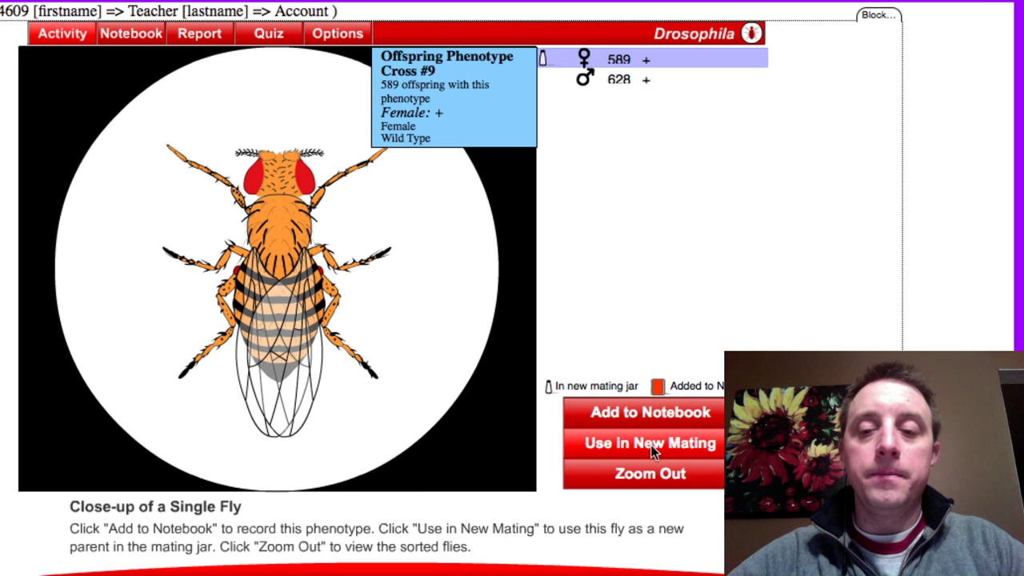
click(638, 475)
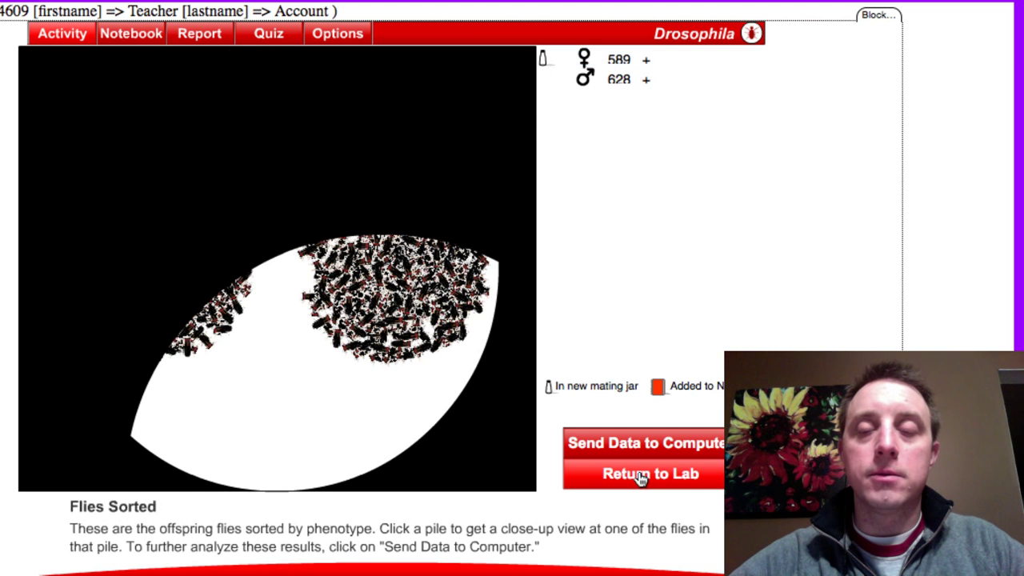
Step: Add one of the 628 wild-type males to the same mating jar
click(407, 297)
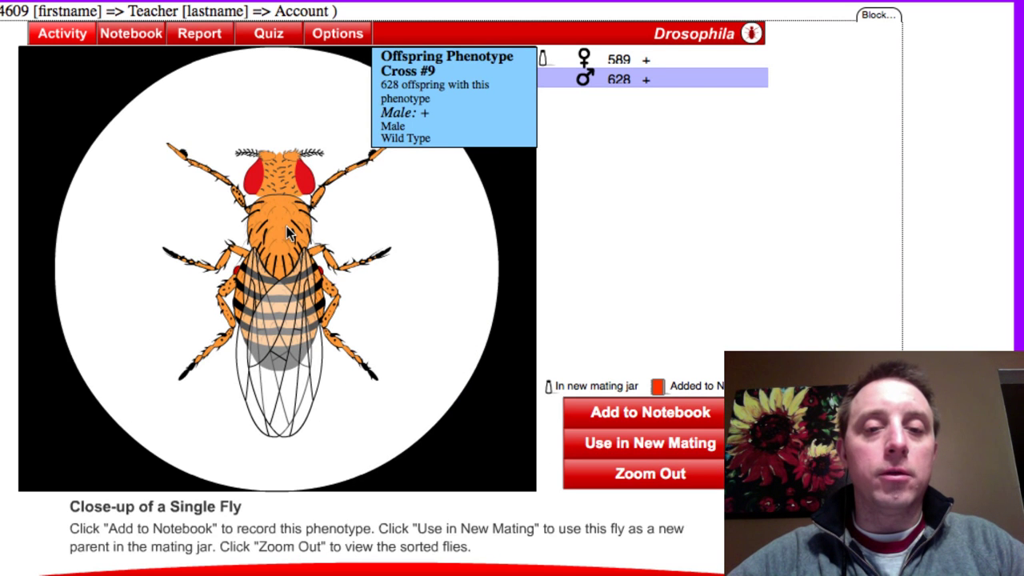
click(678, 443)
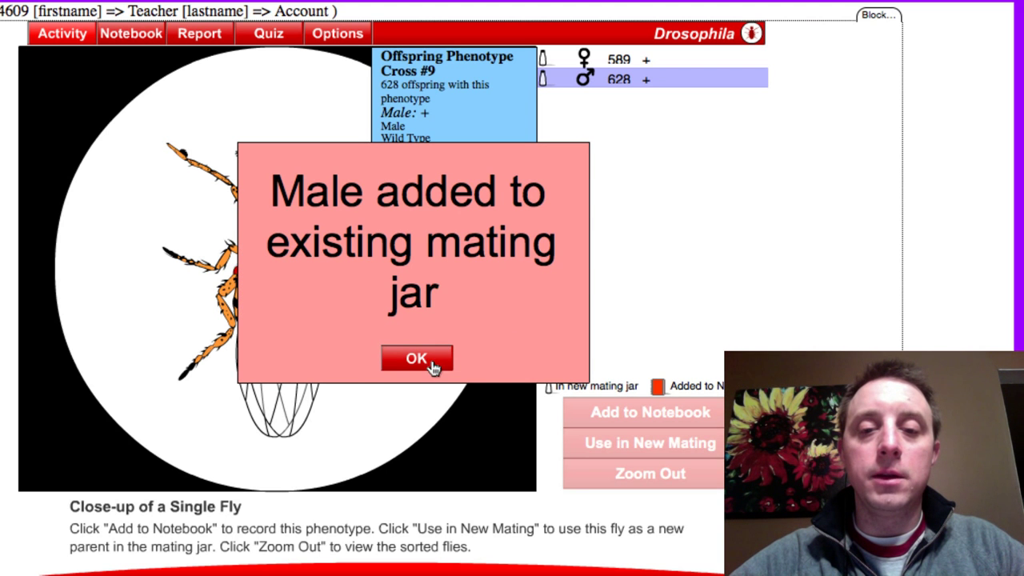
click(432, 361)
click(658, 486)
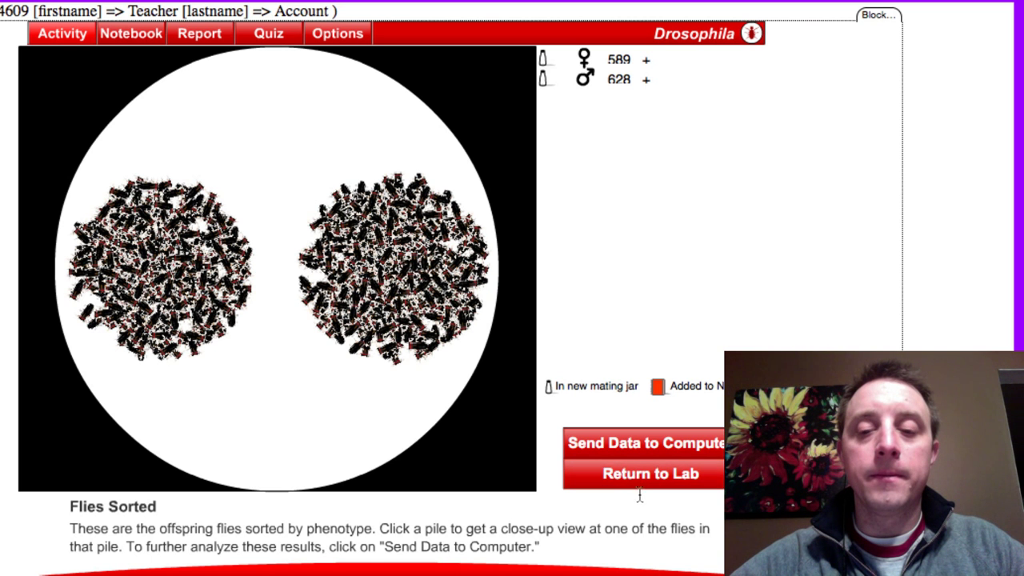
Step: Mate the wild-type F1 pair as Cross #10 and bring its offspring under the microscope
click(640, 483)
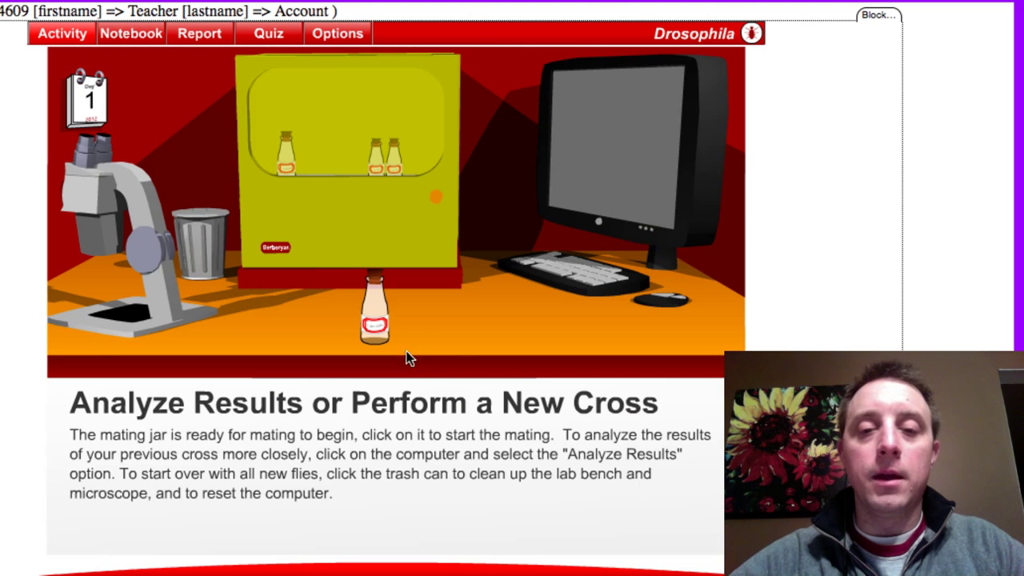
click(373, 312)
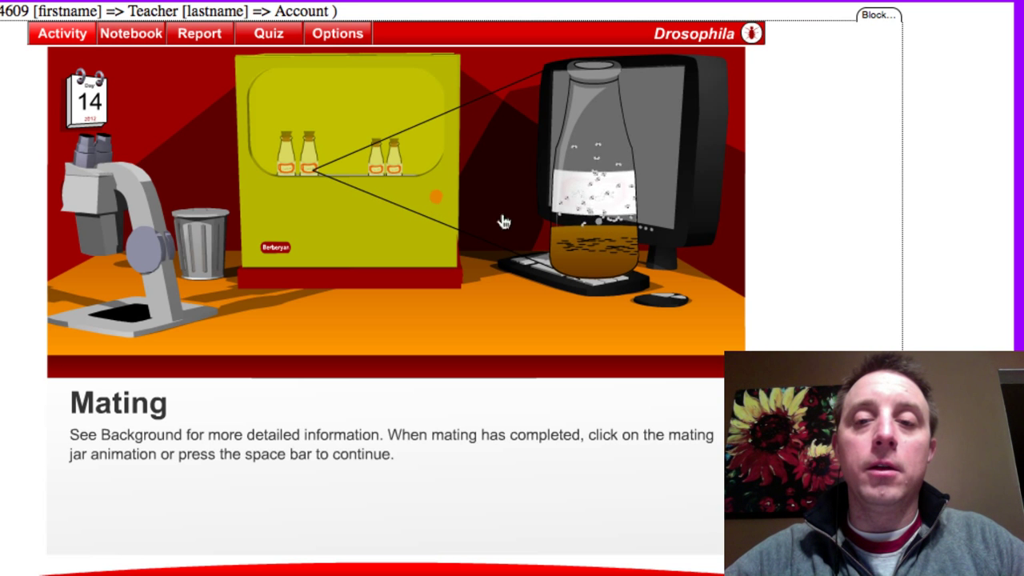
click(441, 200)
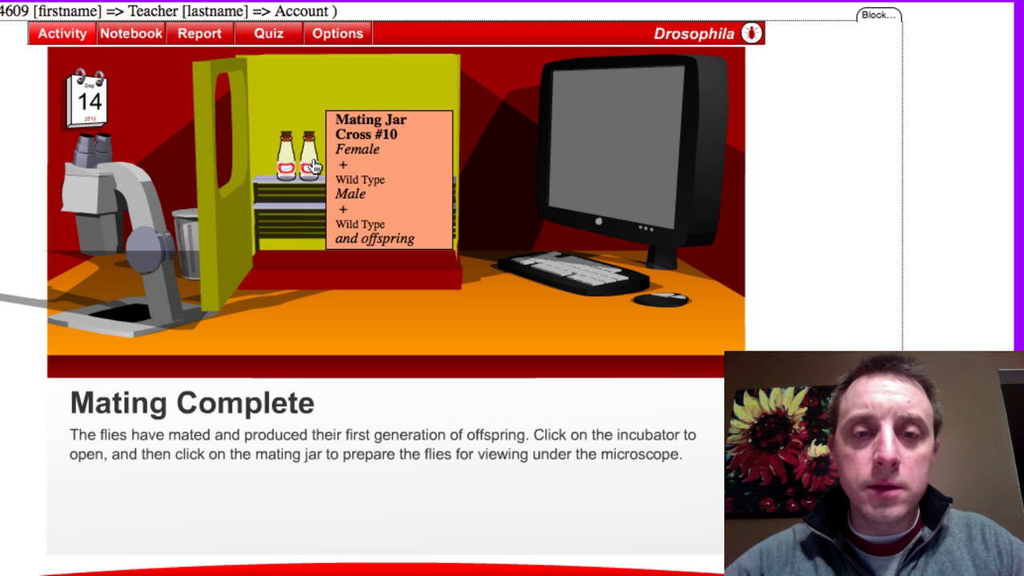
click(313, 165)
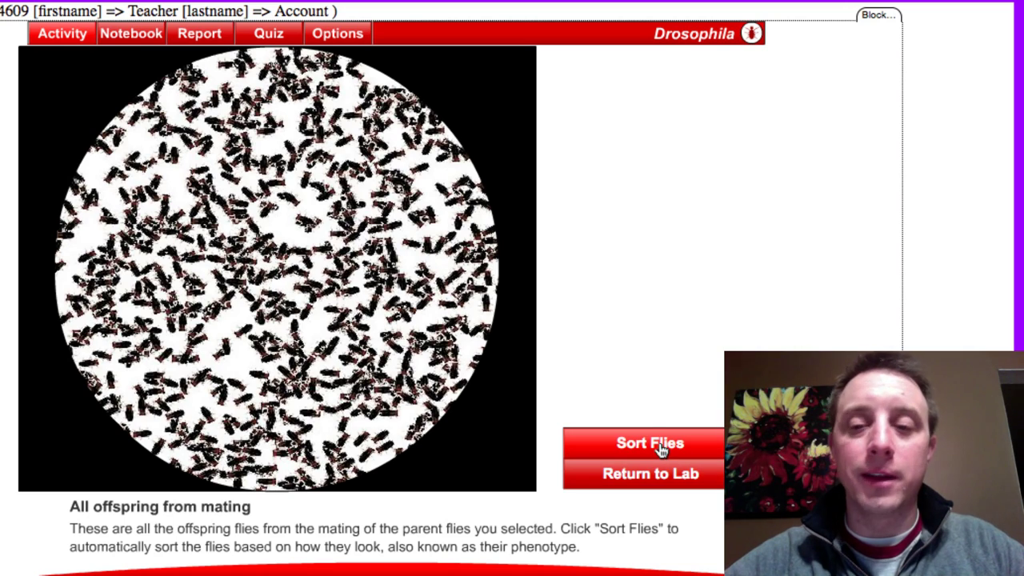
Step: Sort the Cross #10 offspring and send the counts to the computer's Analyze Results table
click(662, 450)
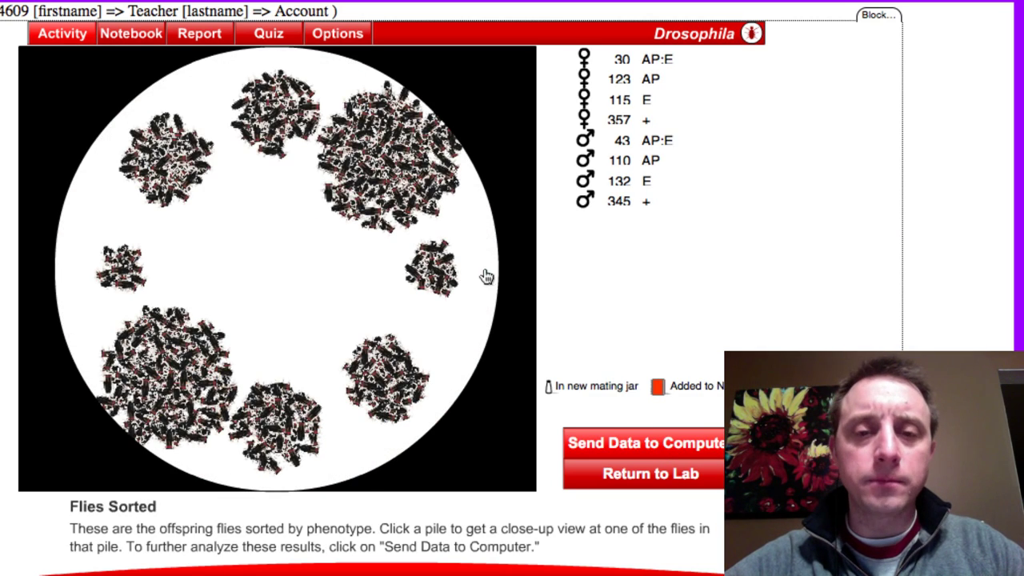
mouse_move(432, 268)
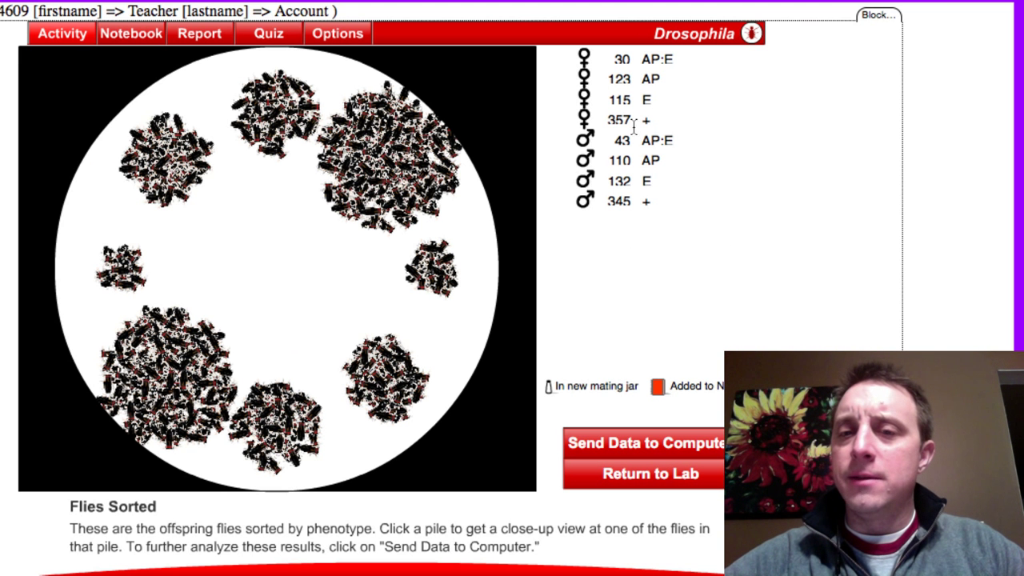
click(645, 452)
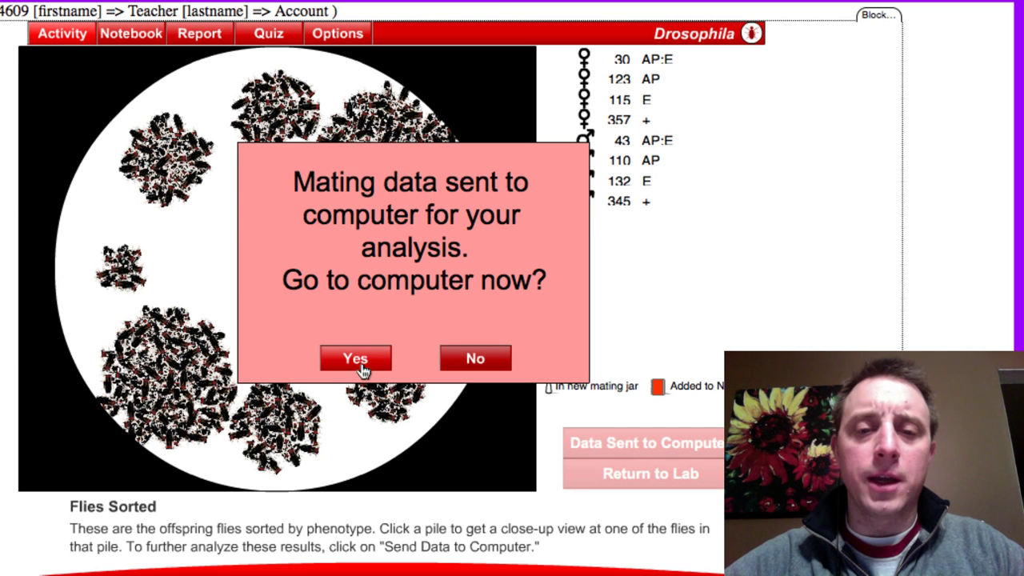
click(356, 360)
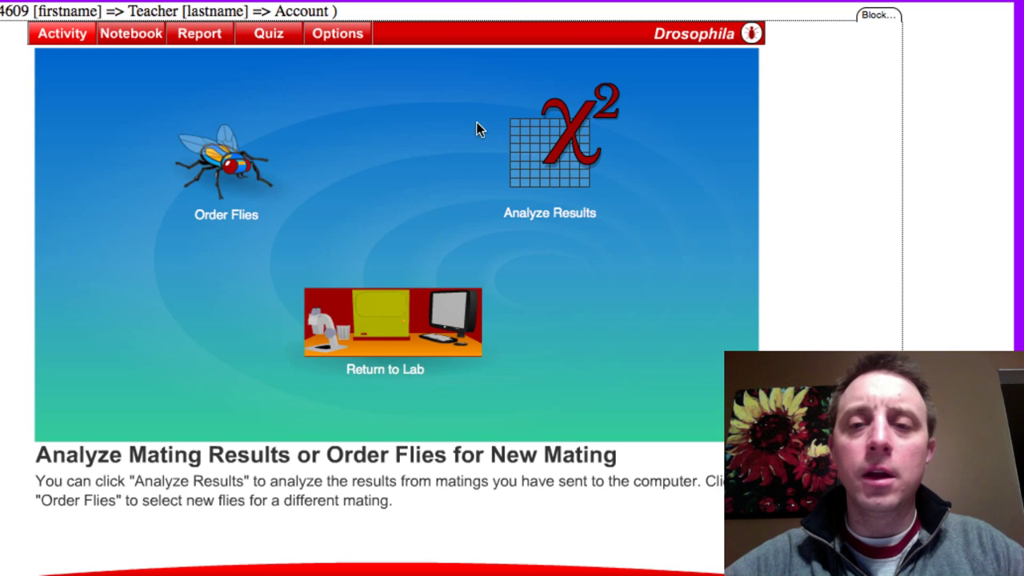
click(553, 164)
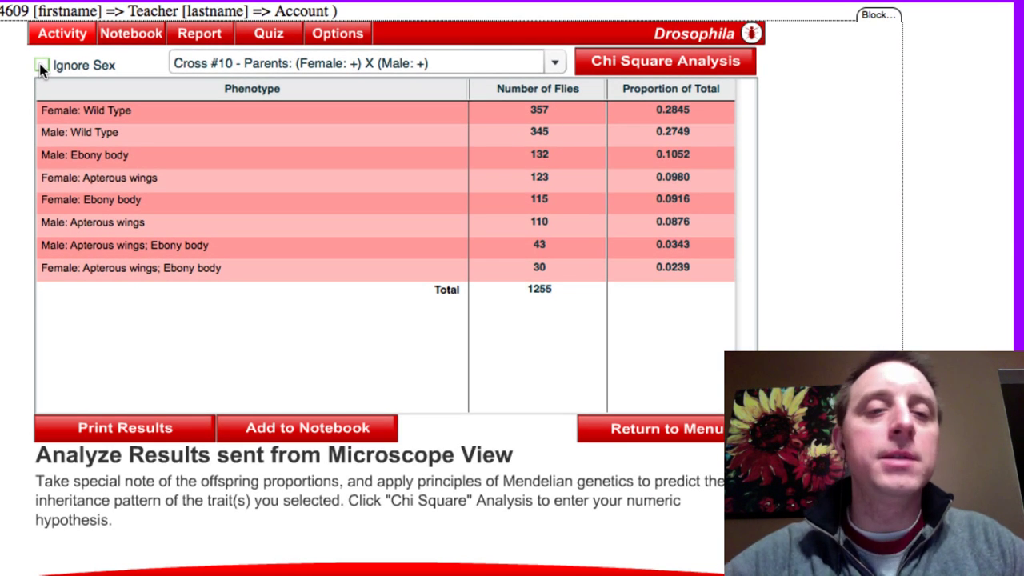
Step: Pool the sexes with Ignore Sex, giving 702 wild type, 247 ebony, 233 apterous and 73 double mutants
click(41, 66)
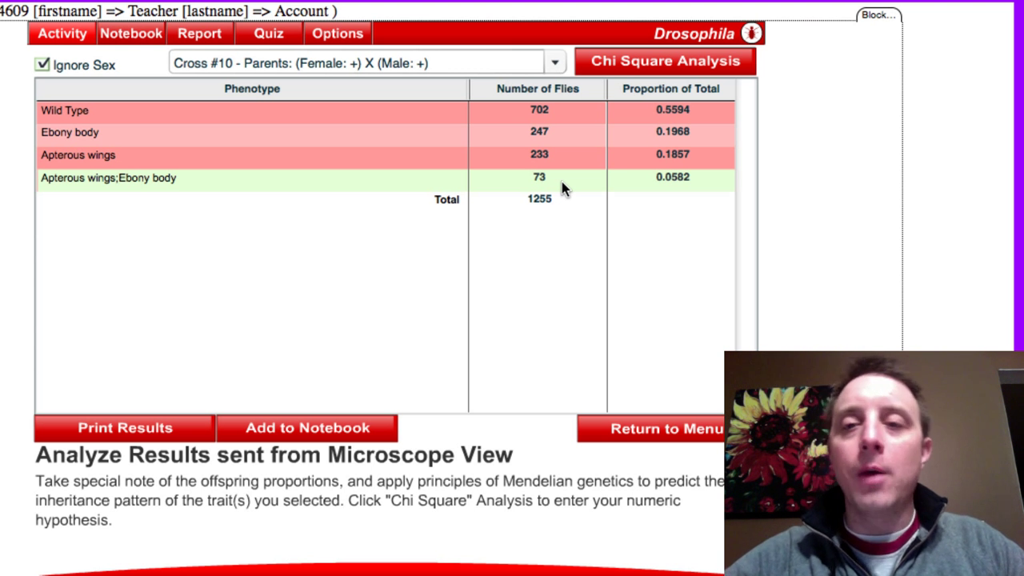
Step: Open Chi Square Analysis and enter ratios 9, 3, 3, 1 for wild type, ebony, apterous, apterous-ebony
click(654, 69)
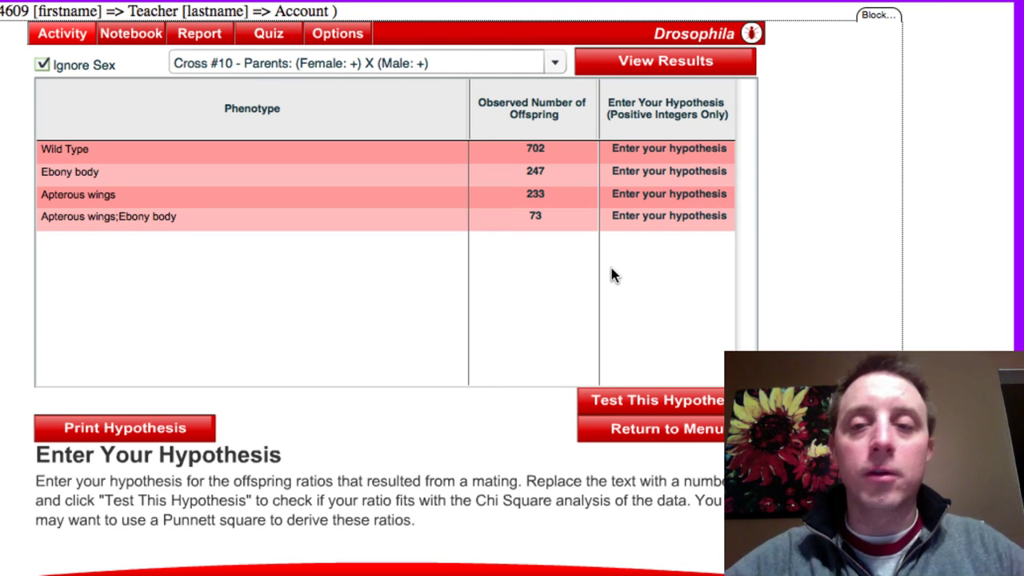
click(674, 150)
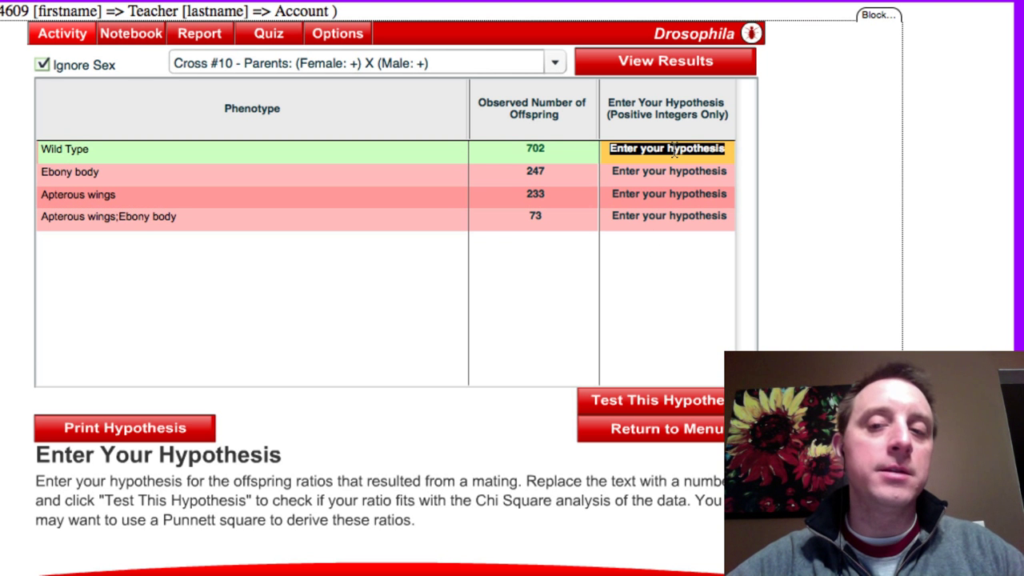
text(9)
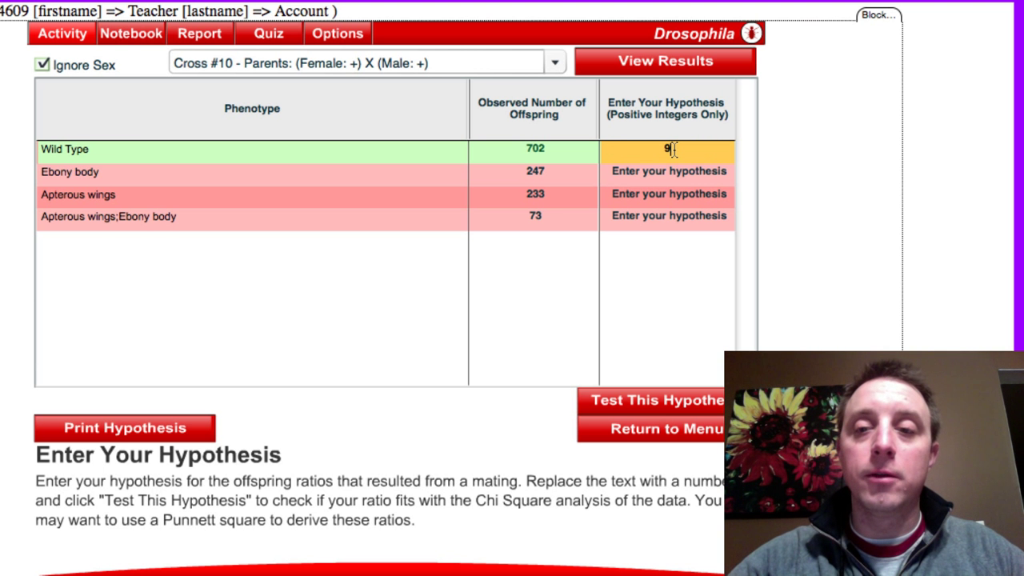
click(673, 170)
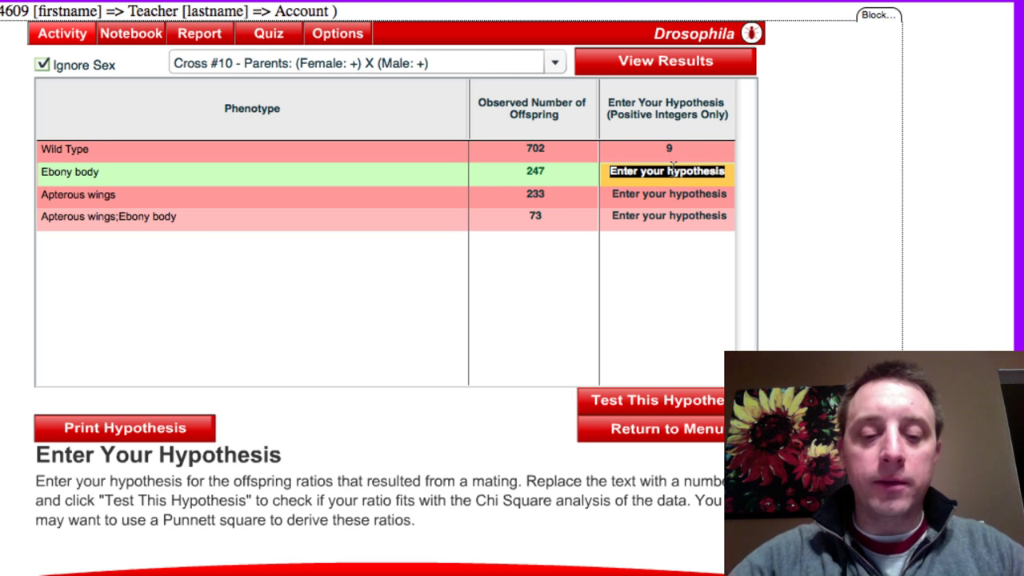
text(3)
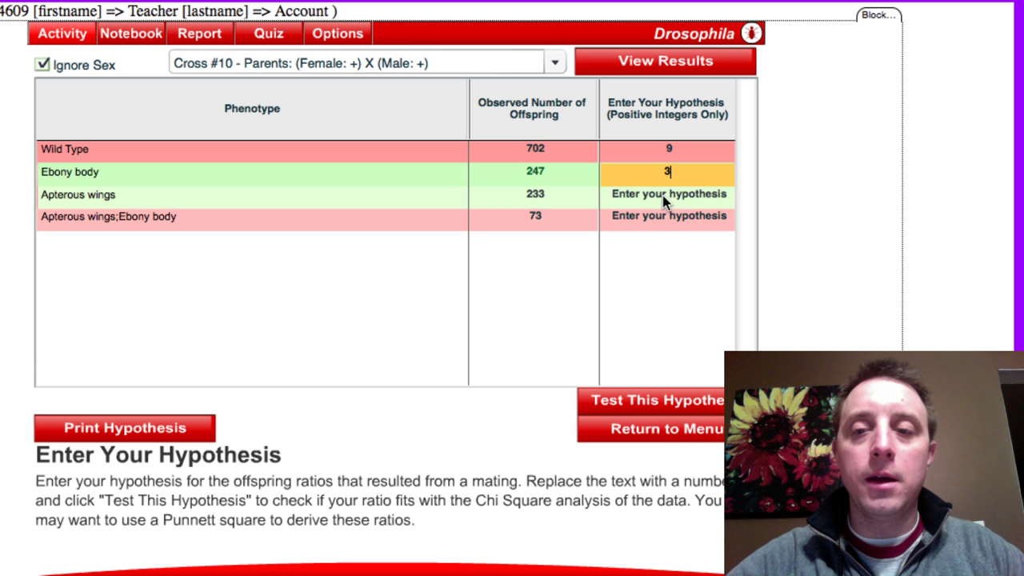
click(662, 196)
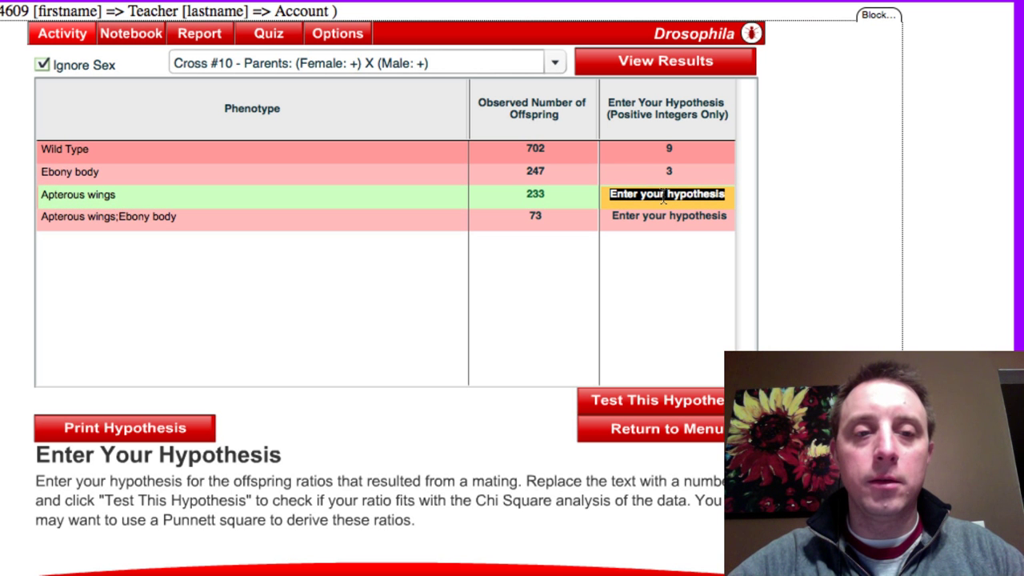
text(3)
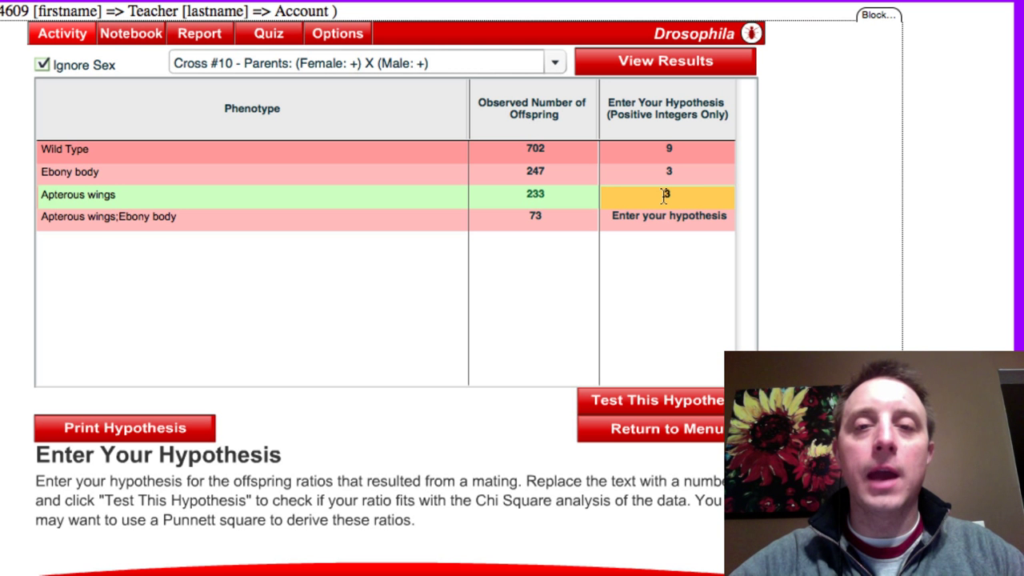
click(670, 224)
text(1)
click(665, 275)
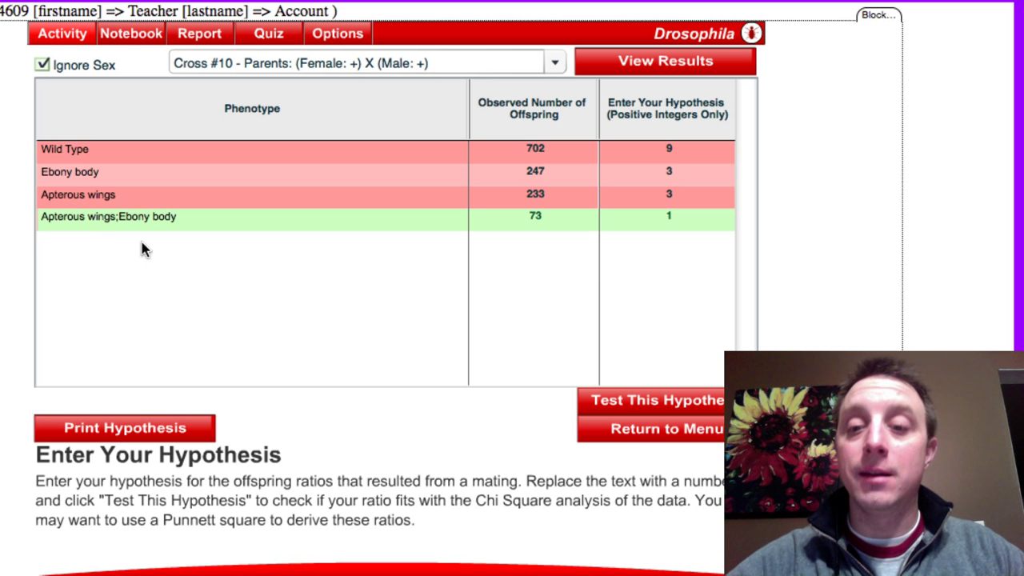
Step: Test the 9:3:3:1 hypothesis and highlight its 0.8007 significance (chi-square 1.0021, 3 df)
click(652, 404)
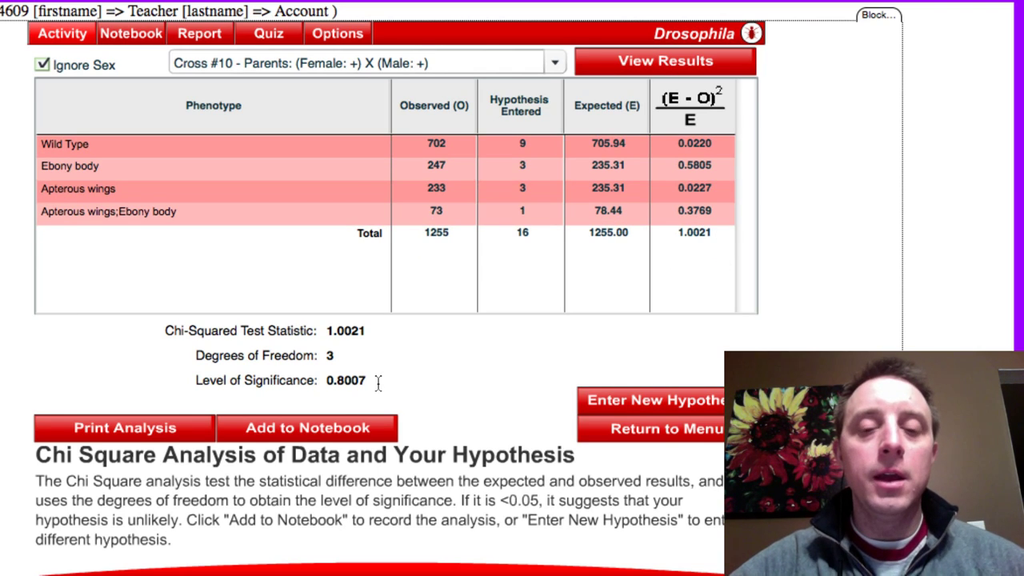
drag(379, 384, 288, 396)
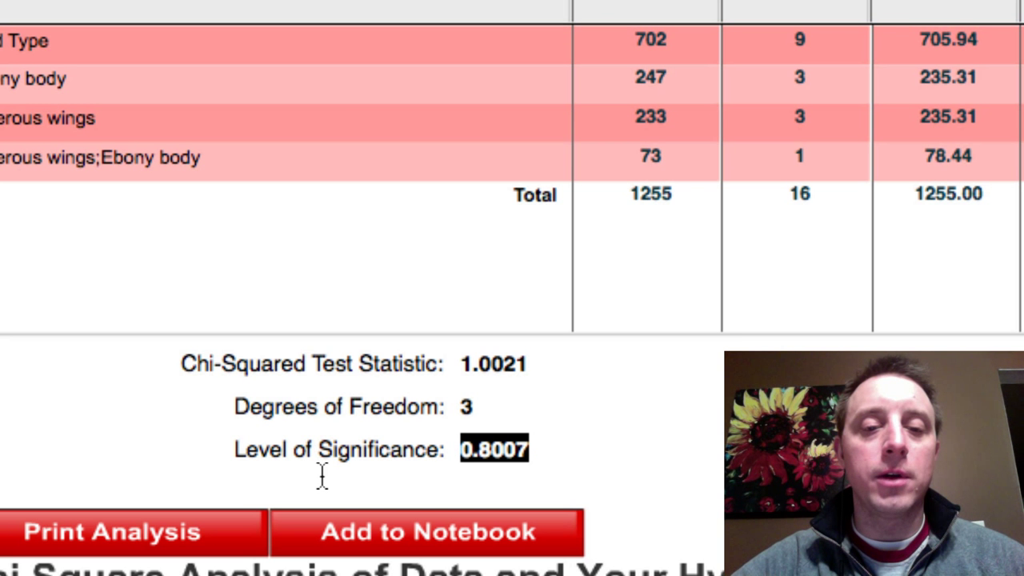
drag(531, 450, 452, 450)
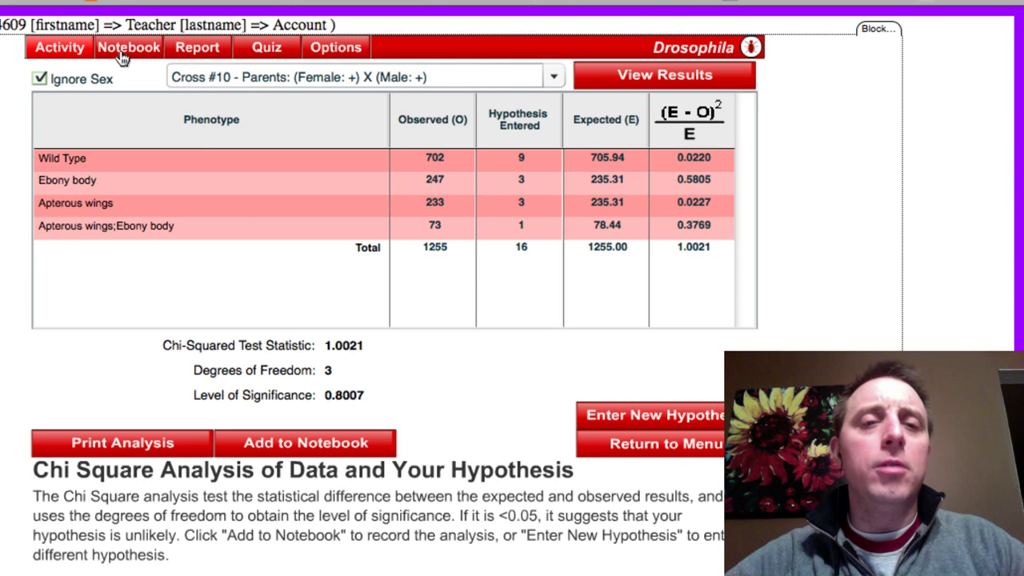
Step: Open the notebook and scroll to Cross #1's 598 wild-type female and 624 male entries
click(124, 50)
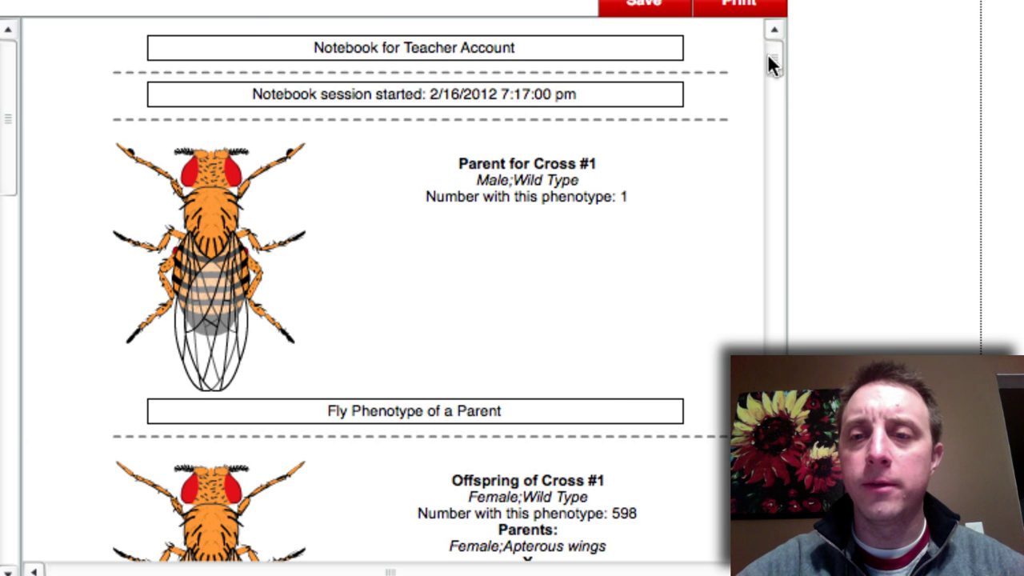
drag(767, 54, 769, 81)
scroll(640, 87, up, 1)
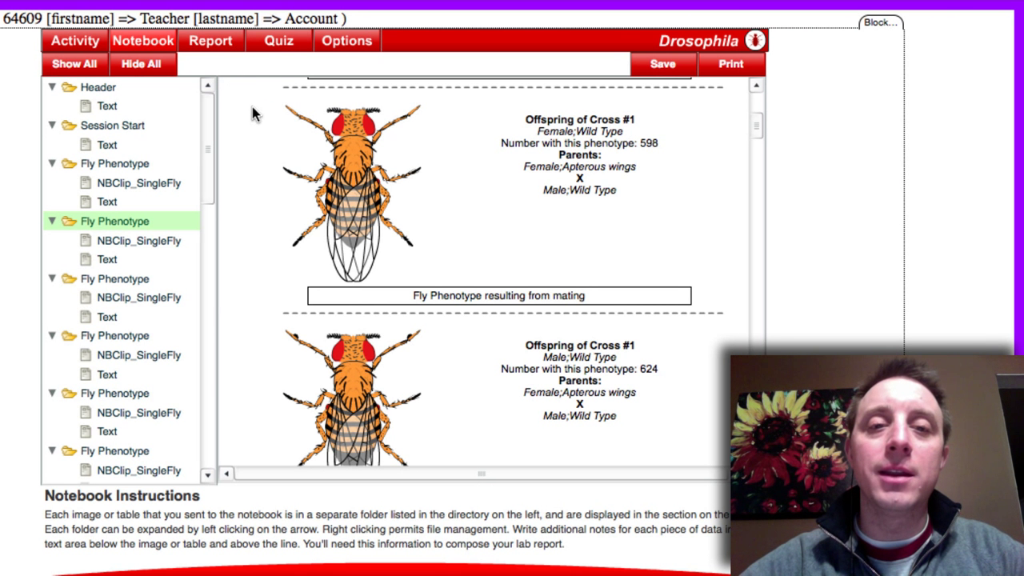
Step: Open the lab report, click into the Introduction answer, and scroll down to Results and Discussion
click(213, 46)
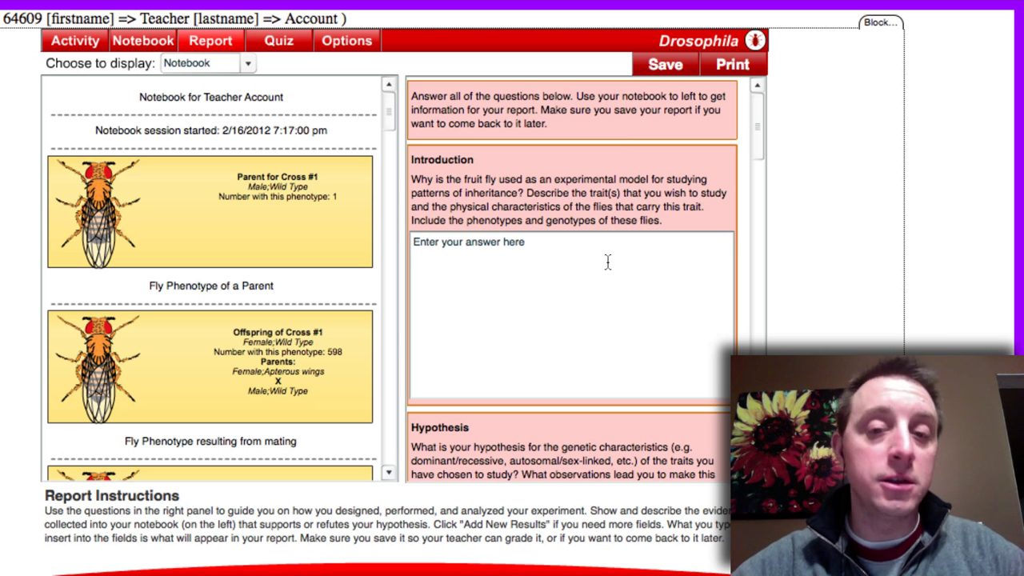
click(557, 241)
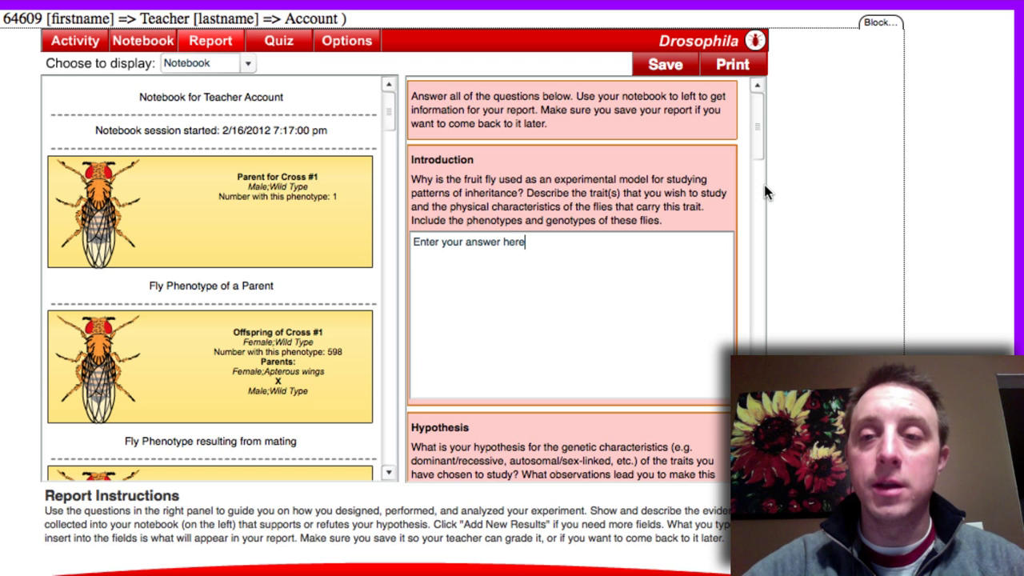
drag(758, 138, 757, 166)
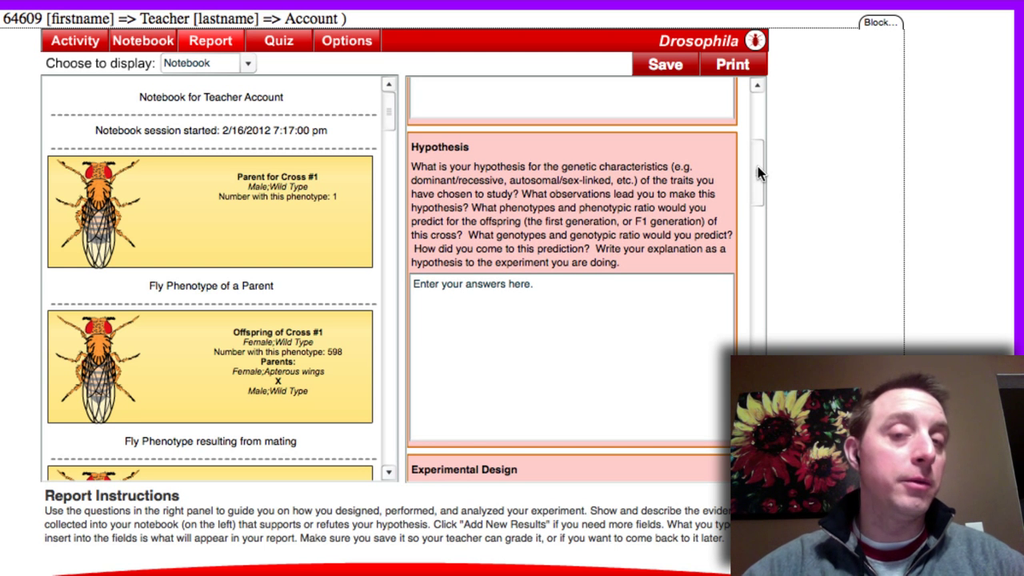
drag(758, 168, 762, 230)
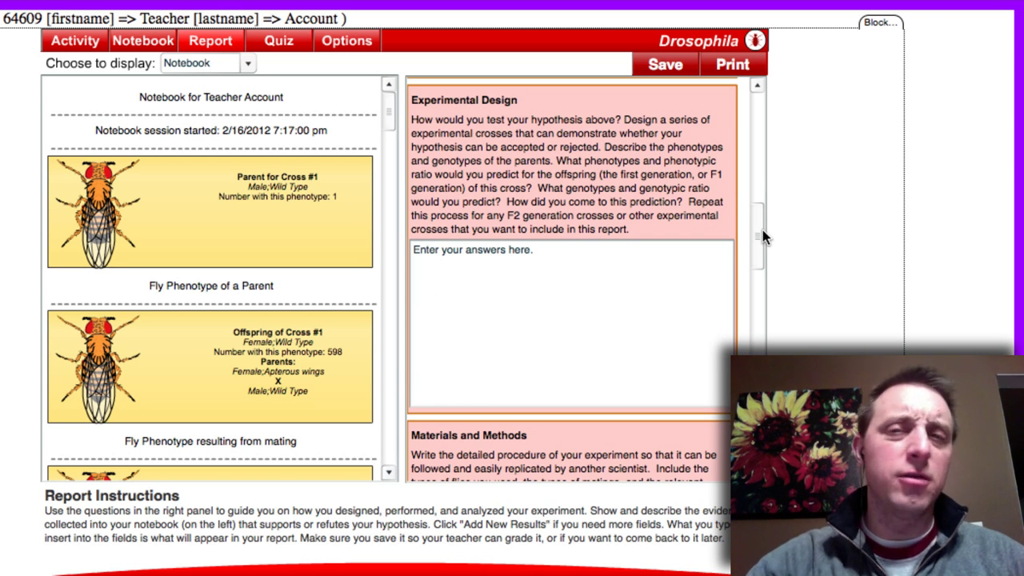
scroll(762, 230, down, 1)
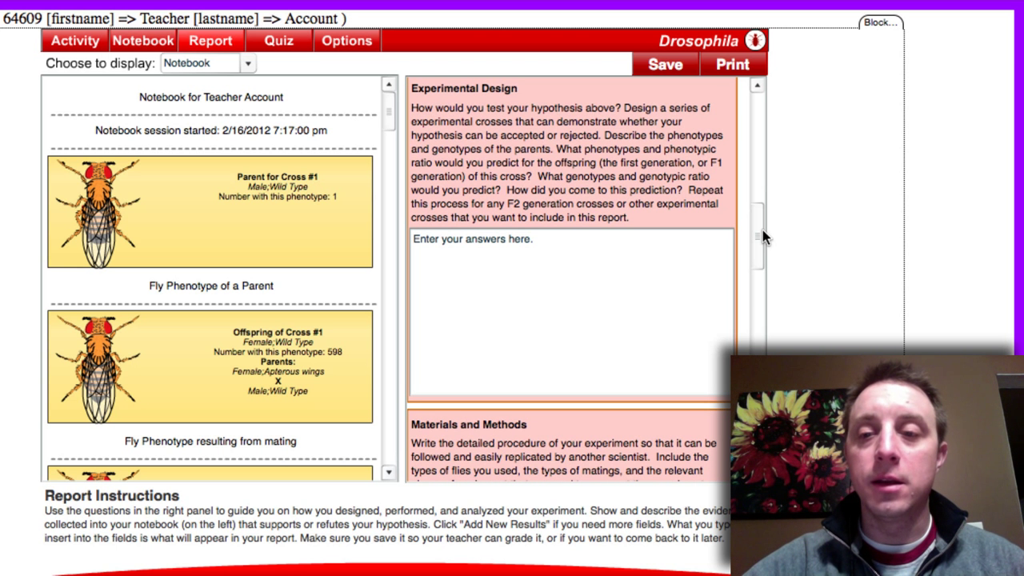
drag(763, 230, 761, 337)
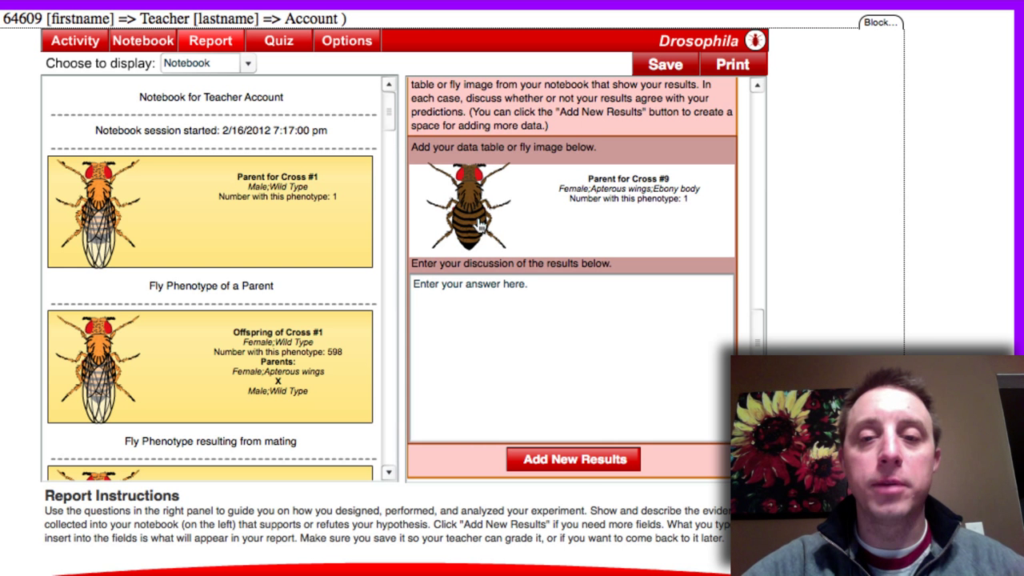
Step: Add a second Results section and insert the Parent for Cross #1 wild-type male image into it
click(578, 460)
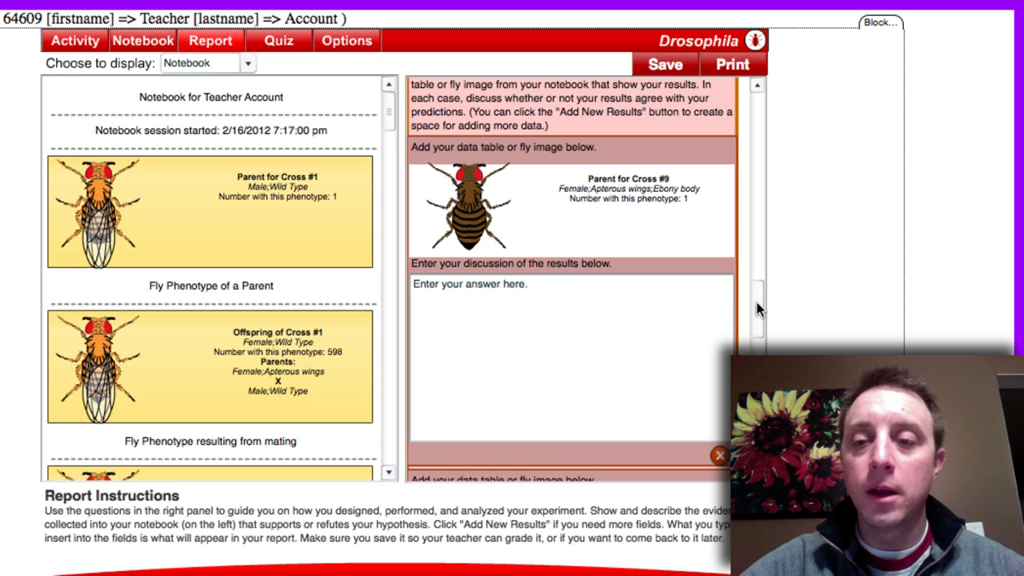
drag(757, 278, 754, 352)
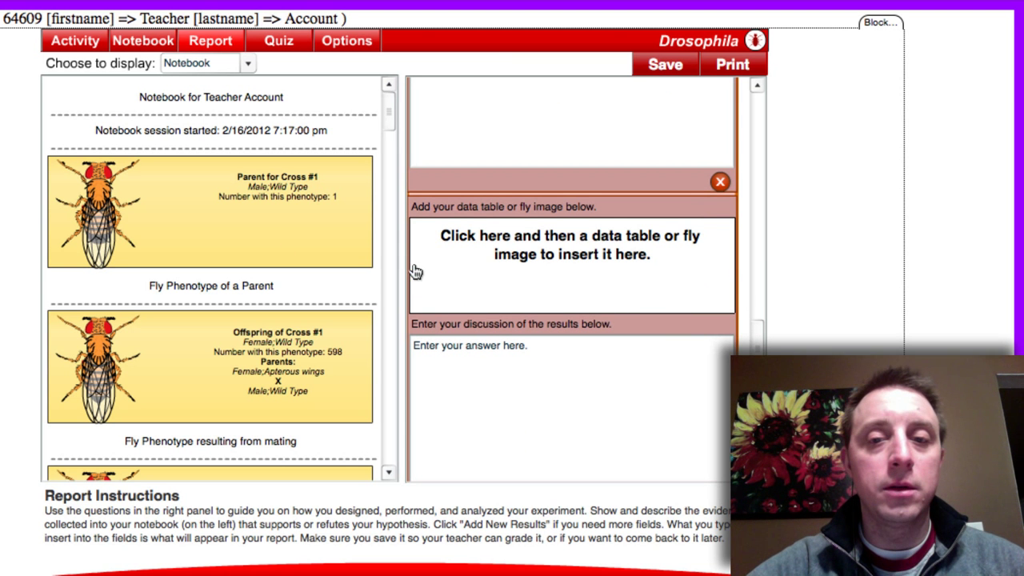
click(529, 267)
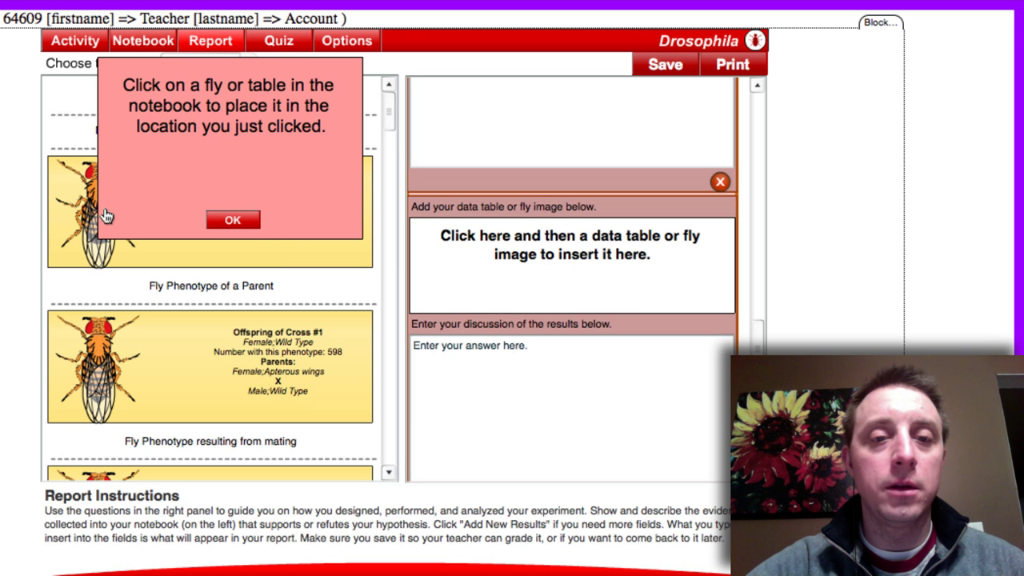
click(234, 222)
click(95, 218)
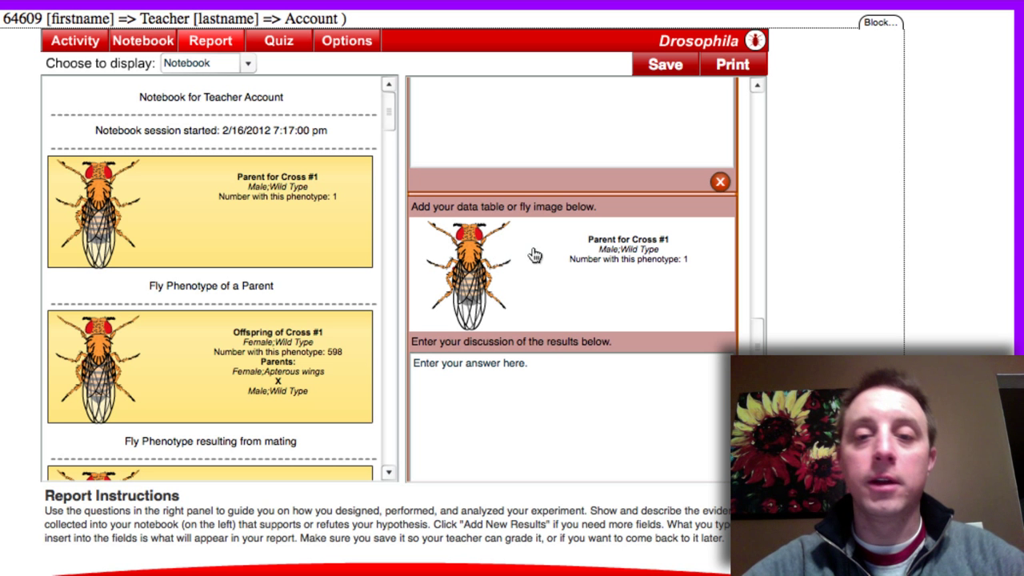